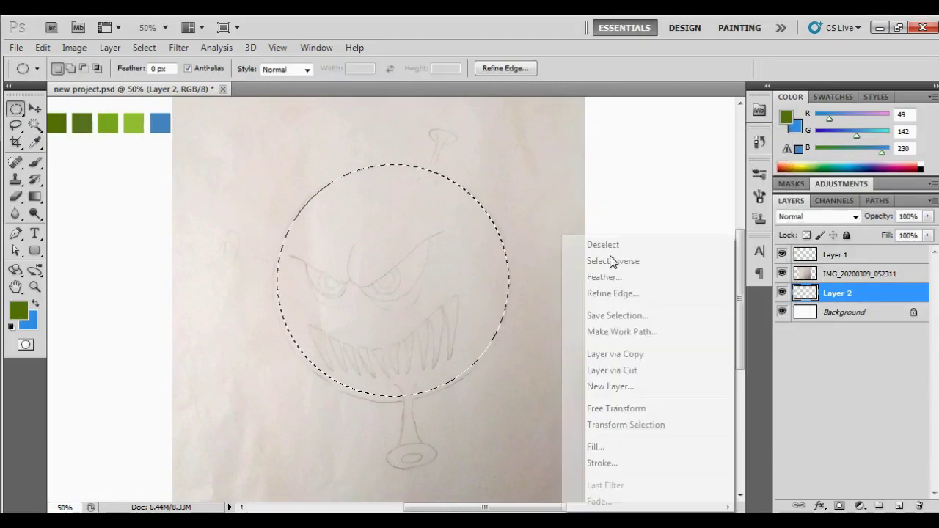
- Fit the green head circle, then Pen-trace the bottom stem's right edge up to its top
key(Return)
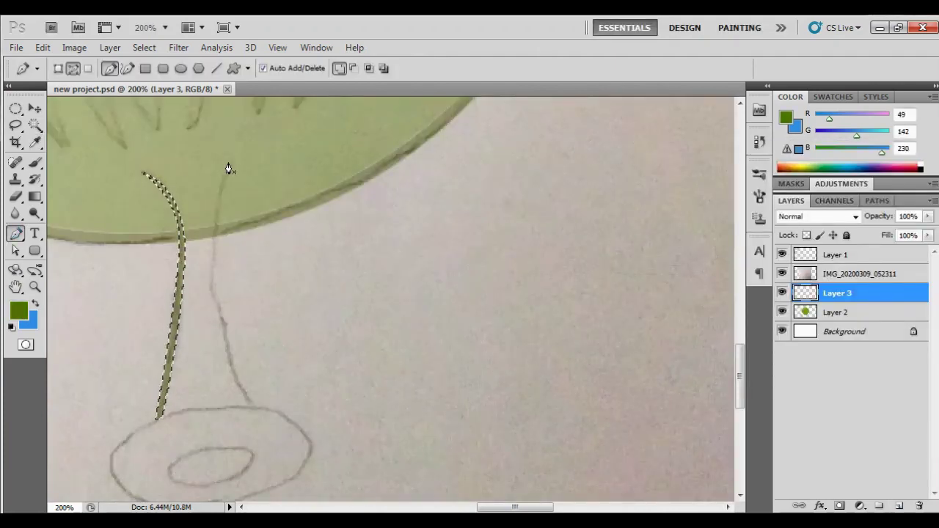
click(249, 409)
click(210, 286)
drag(231, 165, 255, 136)
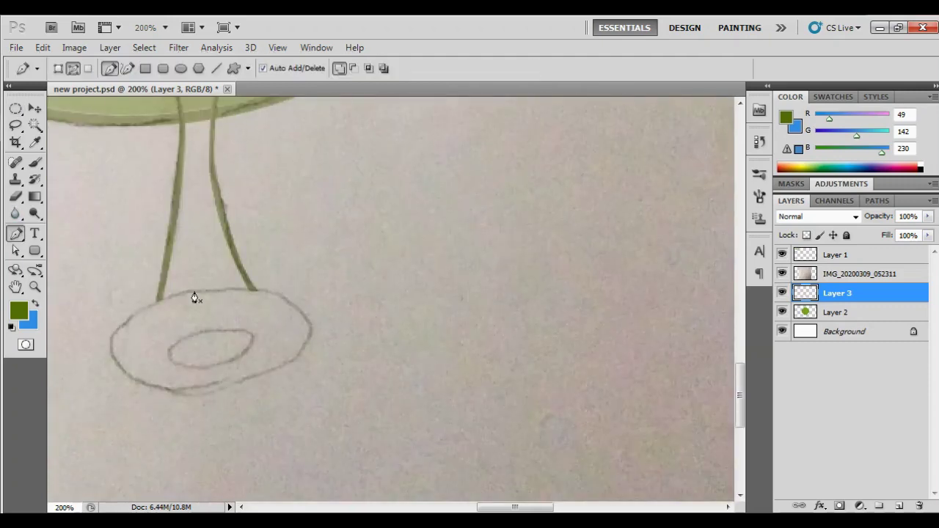
- On a new layer, stroke the spike's ring ellipse in green and fill the inner oval
click(899, 506)
drag(110, 299, 303, 418)
right_click(236, 354)
click(305, 297)
click(746, 171)
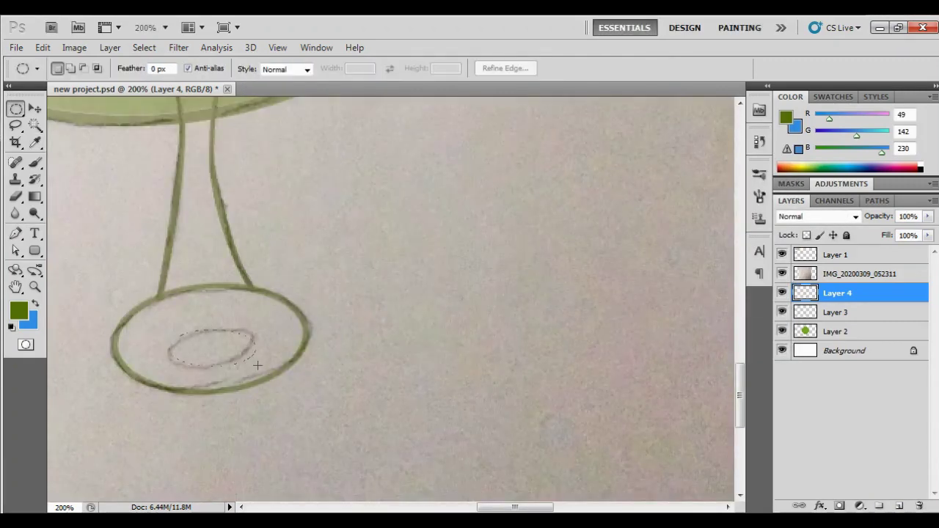
key(alt+BackSpace)
key(ctrl+d)
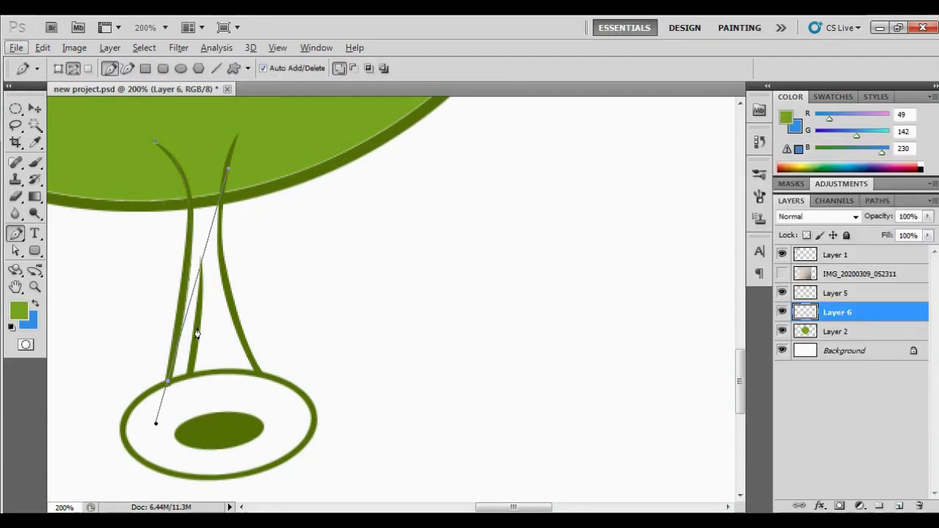
- Pen-trace the stem from the ring up to its top and fill it green
click(185, 275)
scroll(186, 275, down, 2)
click(170, 323)
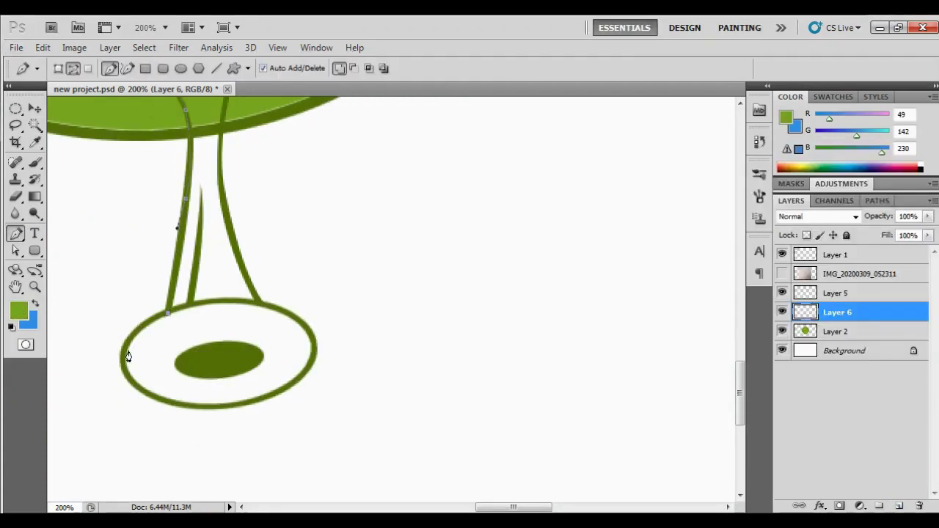
click(257, 307)
scroll(232, 227, up, 1)
scroll(229, 242, up, 1)
drag(236, 163, 249, 139)
key(ctrl+Return)
key(alt+BackSpace)
- Deselect, view the full canvas, and merge the spike pieces down into one layer
key(m)
key(ctrl+d)
key(ctrl+minus)
key(ctrl+minus)
key(ctrl+minus)
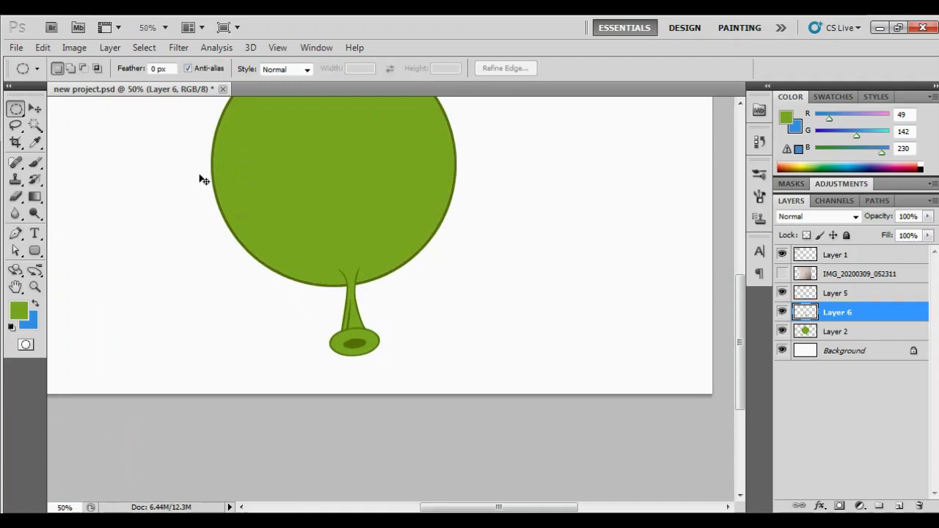
key(ctrl+0)
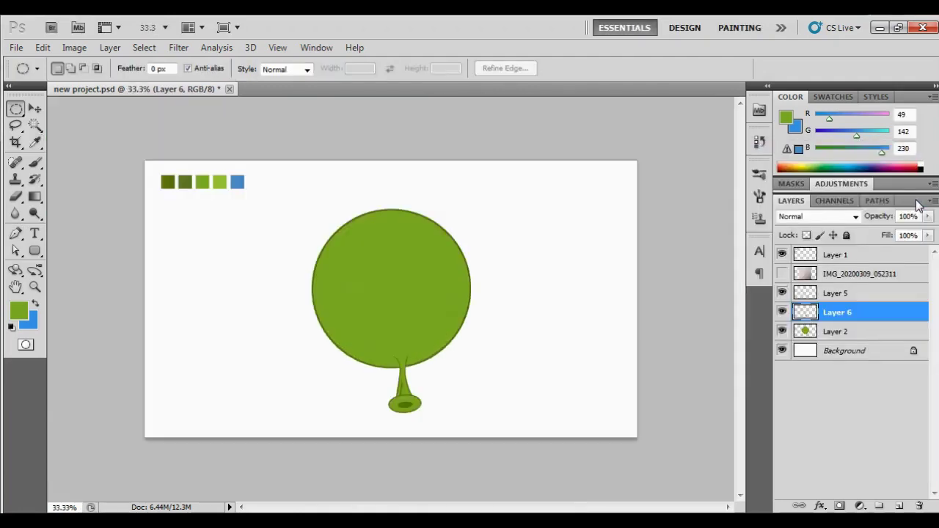
click(832, 293)
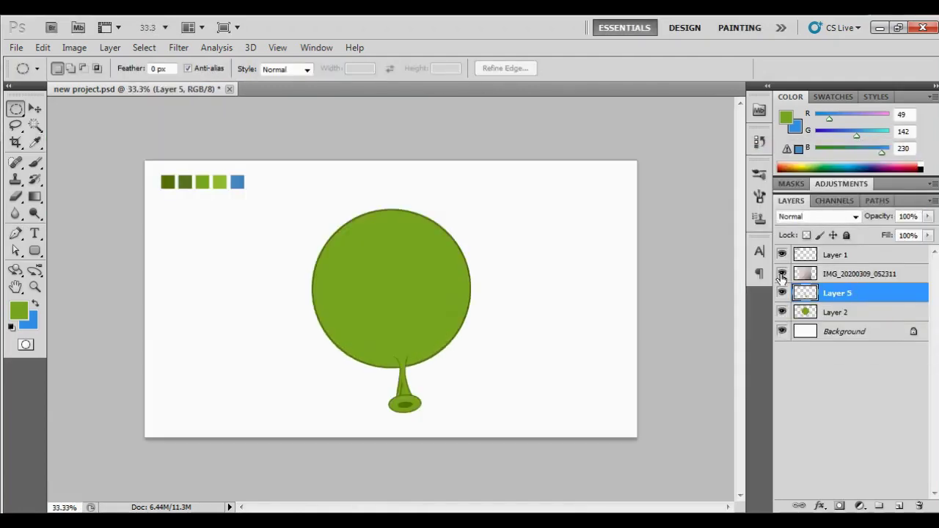
- With the sketch shown and body hidden, place and rotate a spike copy at the head's top-left
click(782, 273)
key(ctrl+plus)
click(782, 312)
drag(411, 425, 394, 346)
key(ctrl+t)
key(Return)
drag(411, 294, 316, 154)
key(ctrl+t)
drag(394, 220, 360, 130)
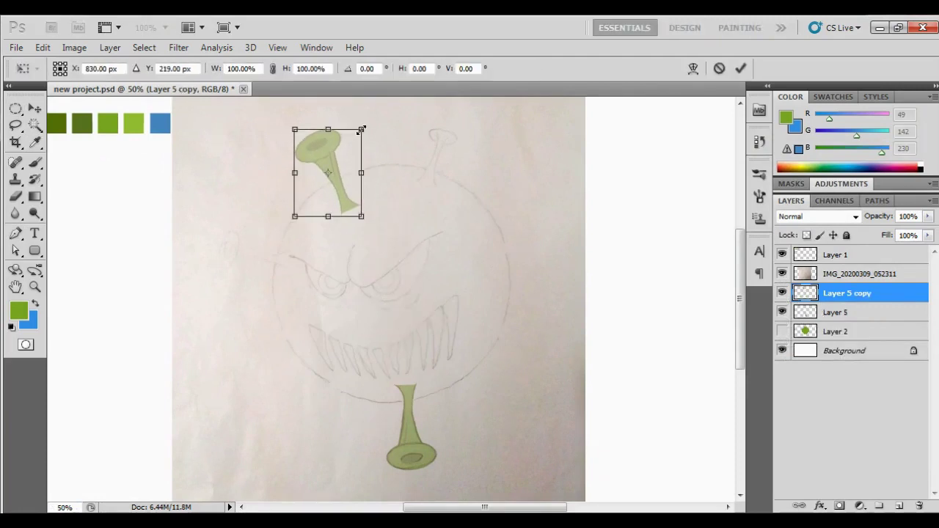
key(Return)
- Duplicate the spike and rotate the copy to point out from the head's right
key(ctrl+j)
key(ctrl+t)
drag(332, 190, 457, 230)
mouse_move(499, 198)
mouse_down()
mouse_move(484, 220)
mouse_move(528, 237)
mouse_move(293, 253)
mouse_up()
key(Return)
- Add a third spike copy on the head's left and show the green body again
key(ctrl+j)
key(ctrl+t)
key(Return)
key(ctrl+t)
key(Return)
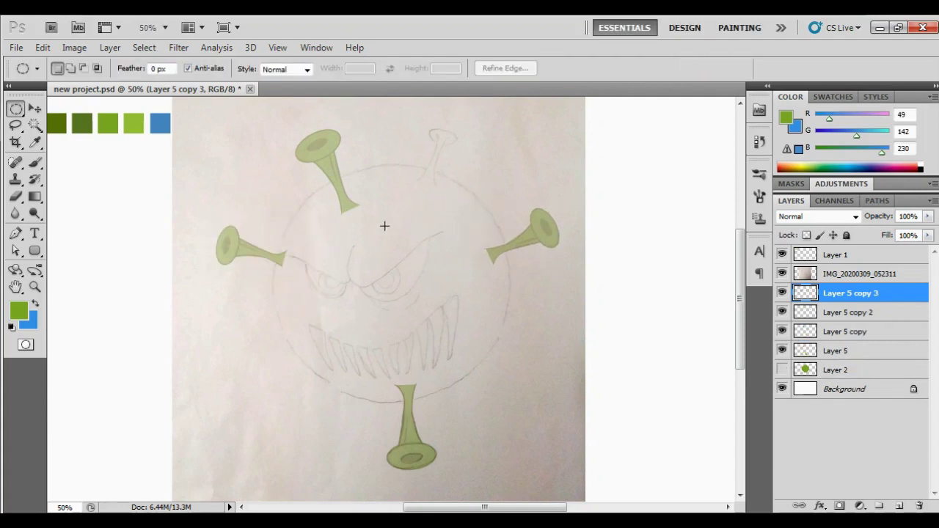
click(782, 369)
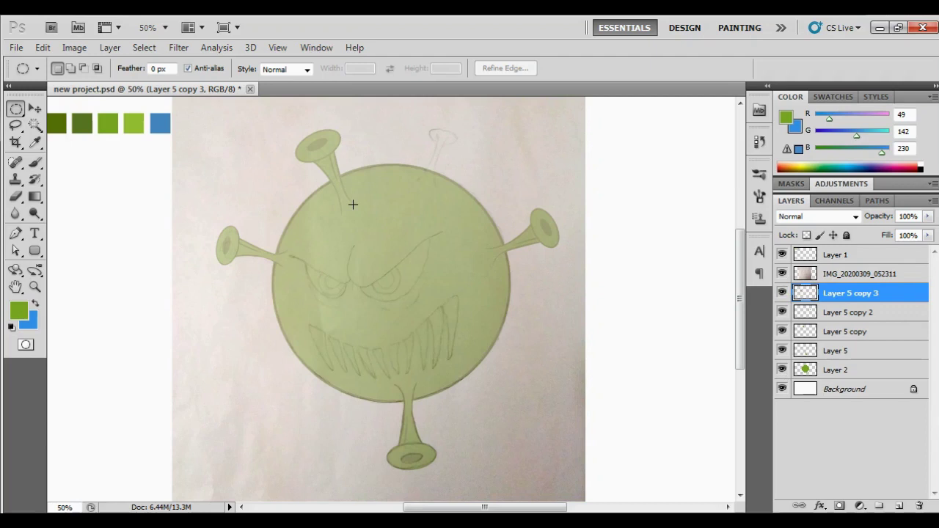
key(ctrl+plus)
key(ctrl+plus)
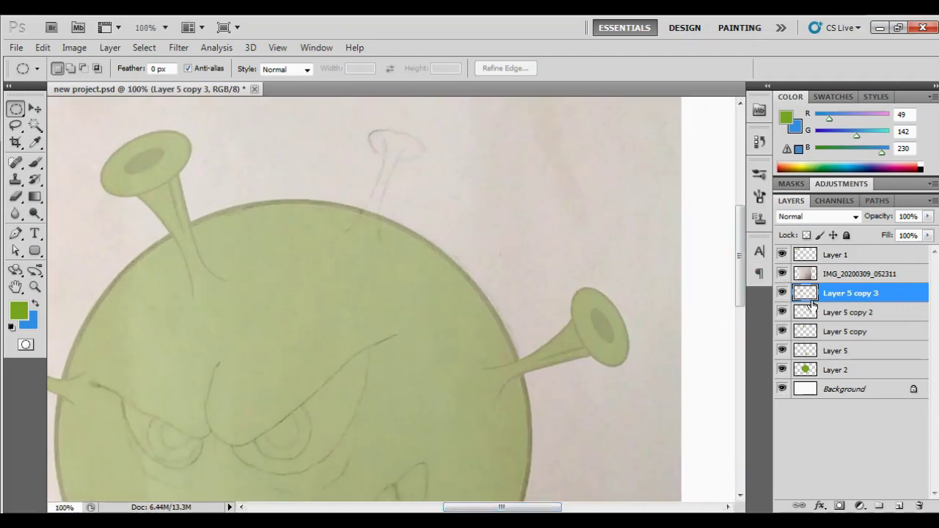
- On a new layer, Pen-trace the thin top spike's stem and fill it green
click(899, 506)
key(p)
key(ctrl+plus)
scroll(384, 261, up, 2)
click(301, 344)
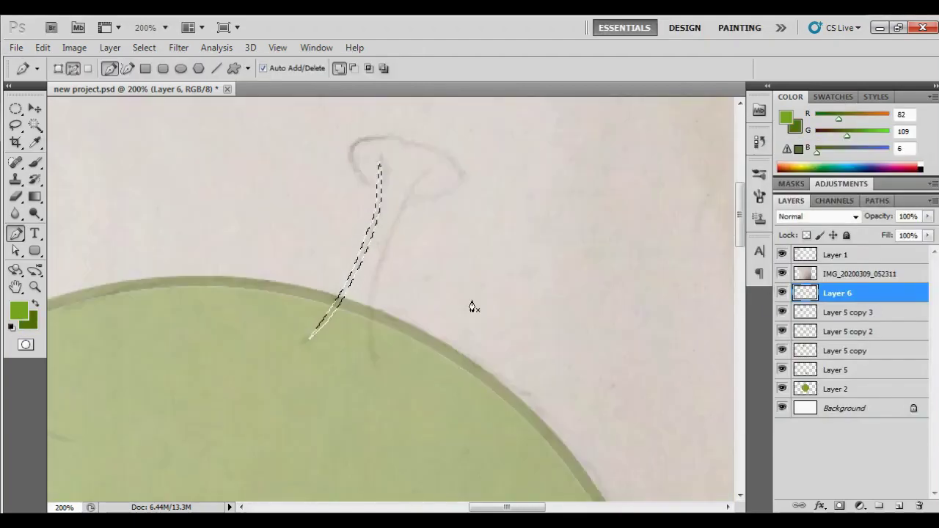
click(372, 359)
drag(411, 191, 394, 248)
key(ctrl+Return)
key(alt+BackSpace)
key(m)
key(ctrl+d)
- Trace a closed path around the top spike's oval cap and stroke it in thick green
key(p)
click(378, 187)
drag(353, 150, 363, 126)
click(404, 141)
drag(462, 173, 468, 195)
click(411, 196)
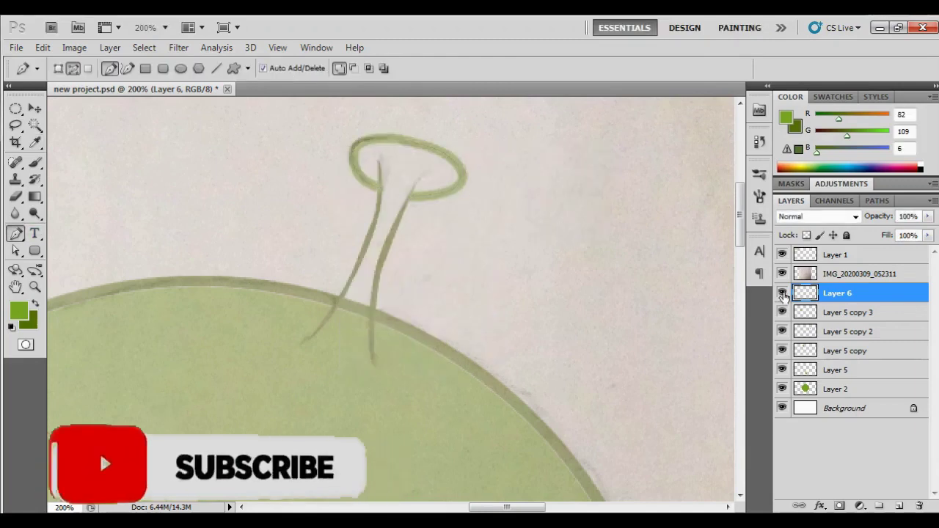
click(782, 274)
right_click(428, 175)
click(481, 276)
- On a new layer, brush light green inside the cap and tidy edges with the Eraser
click(801, 314)
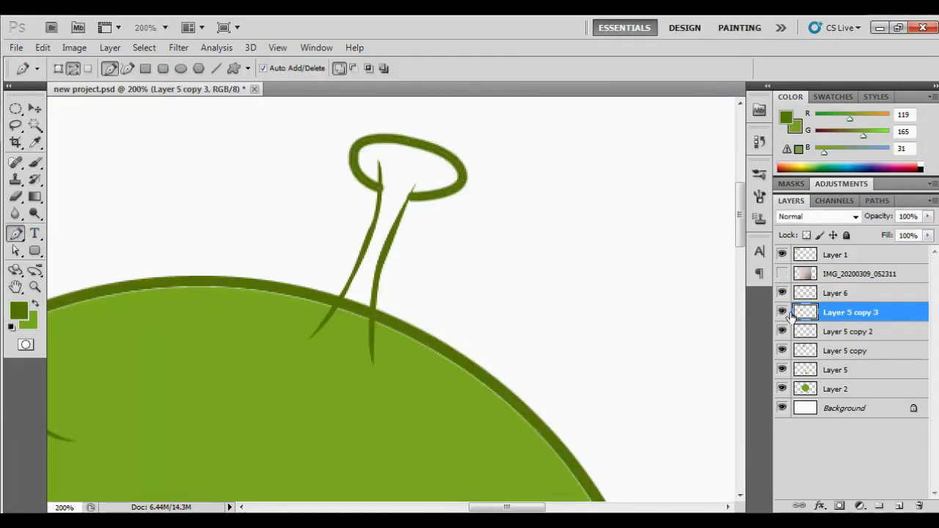
click(898, 506)
key(b)
key(x)
mouse_move(360, 160)
mouse_down()
mouse_move(421, 149)
mouse_move(386, 177)
mouse_up()
key(bracketright)
key(bracketright)
key(bracketright)
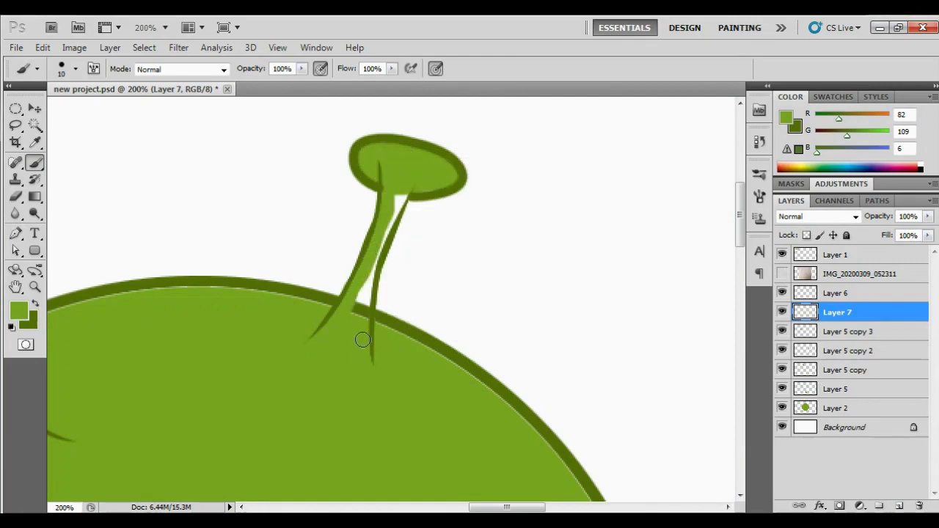
key(e)
key(bracketleft)
key(bracketleft)
key(bracketleft)
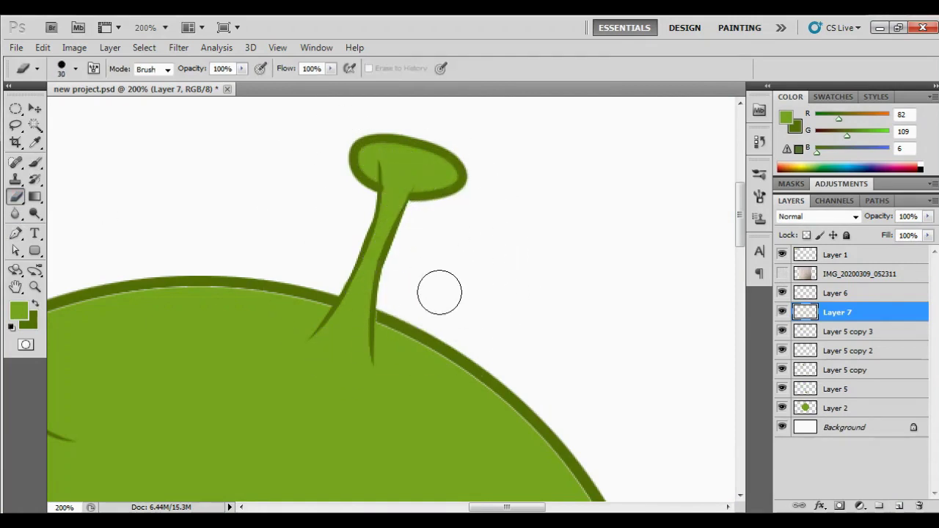
- Zoom in to check the top spike, then show the sketch and hide the green body
key(m)
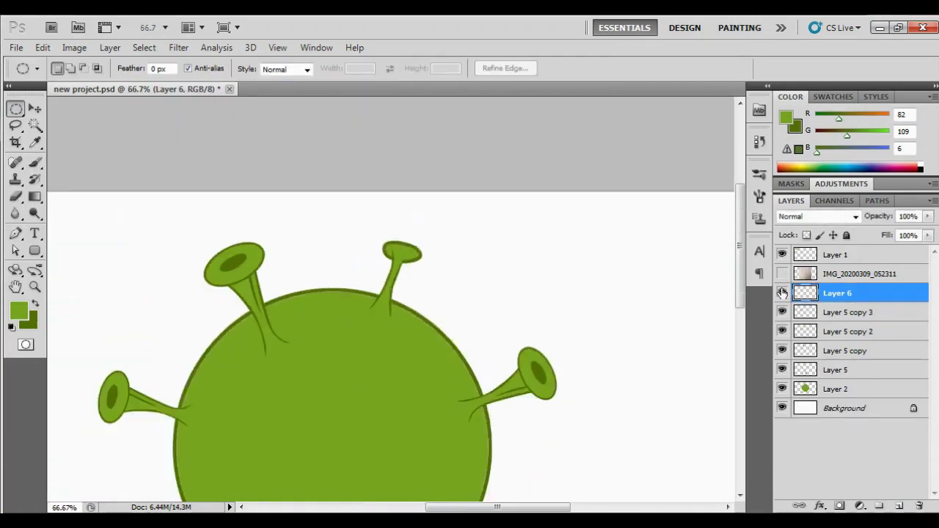
key(ctrl+plus)
key(ctrl+plus)
scroll(464, 189, up, 3)
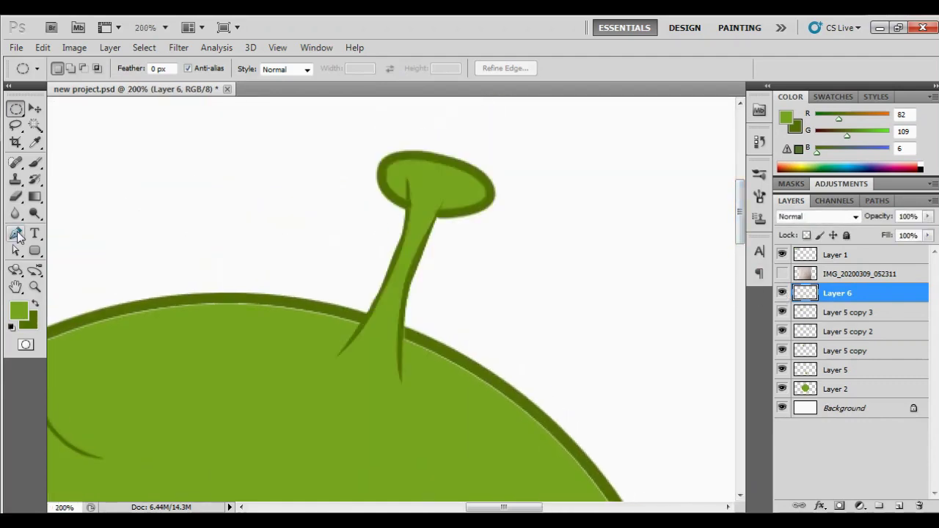
key(p)
key(m)
key(ctrl+minus)
key(ctrl+minus)
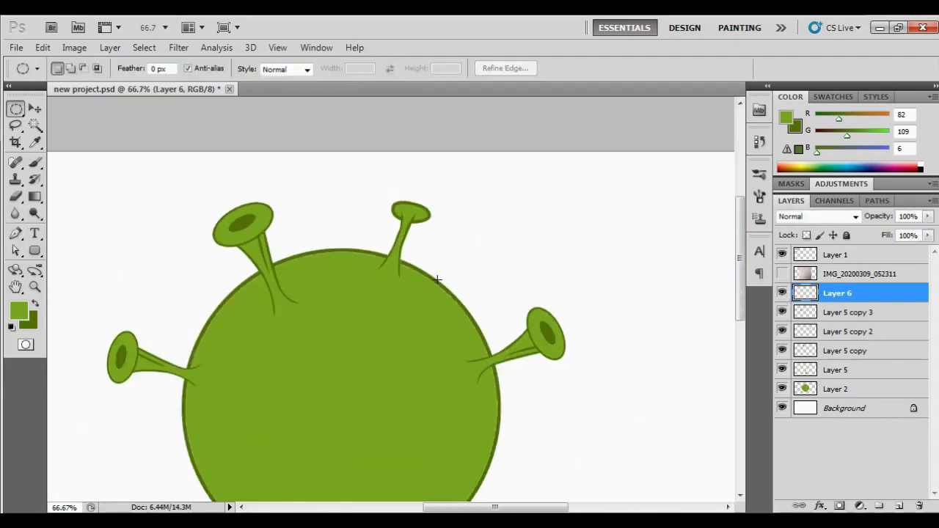
click(782, 274)
click(781, 388)
- Duplicate the small spike and place the copy at the body's lower right
scroll(736, 296, down, 2)
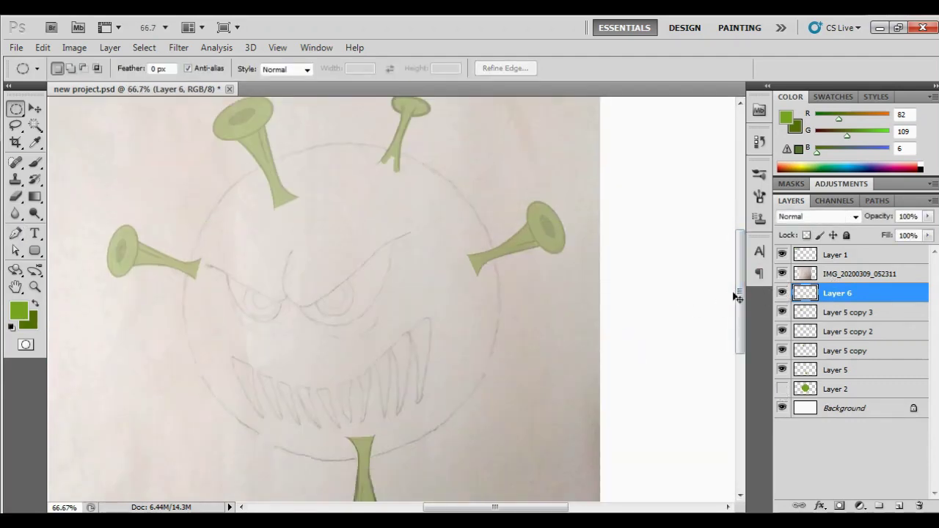
key(ctrl+j)
key(ctrl+t)
mouse_move(407, 132)
mouse_down()
mouse_move(480, 337)
mouse_move(251, 394)
mouse_move(182, 309)
mouse_up()
key(Return)
- Add two more rotated spike copies at the lower left and the head's left side
scroll(528, 370, down, 2)
key(ctrl+j)
key(ctrl+t)
key(Return)
key(ctrl+j)
key(ctrl+t)
key(Return)
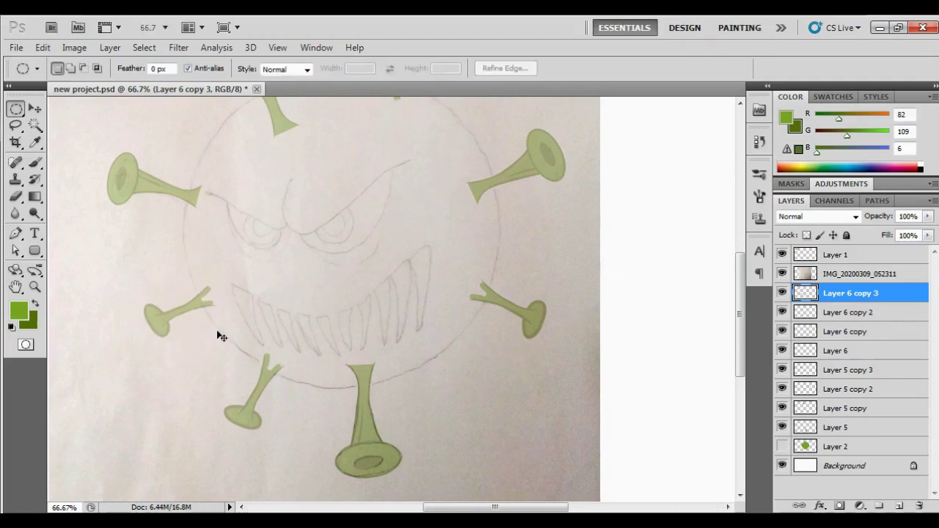
- Zoom out, hide the sketch photo, show the green body and select Layer 6 copy 2
key(ctrl+minus)
click(782, 274)
click(782, 446)
shift+click(850, 427)
click(799, 293)
click(843, 314)
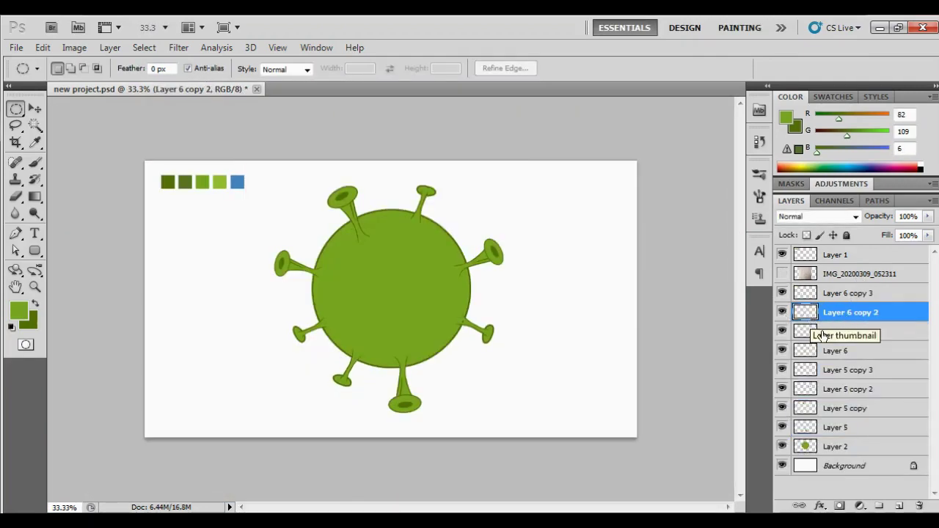
- Copy the spike layer, place it at top centre, then add a right-pointing spike near the top right
drag(855, 297, 858, 475)
key(ctrl+t)
mouse_move(323, 220)
mouse_down()
mouse_move(383, 214)
mouse_move(418, 235)
mouse_move(455, 212)
mouse_up()
key(Return)
key(ctrl+alt+t)
key(Return)
drag(504, 315, 484, 305)
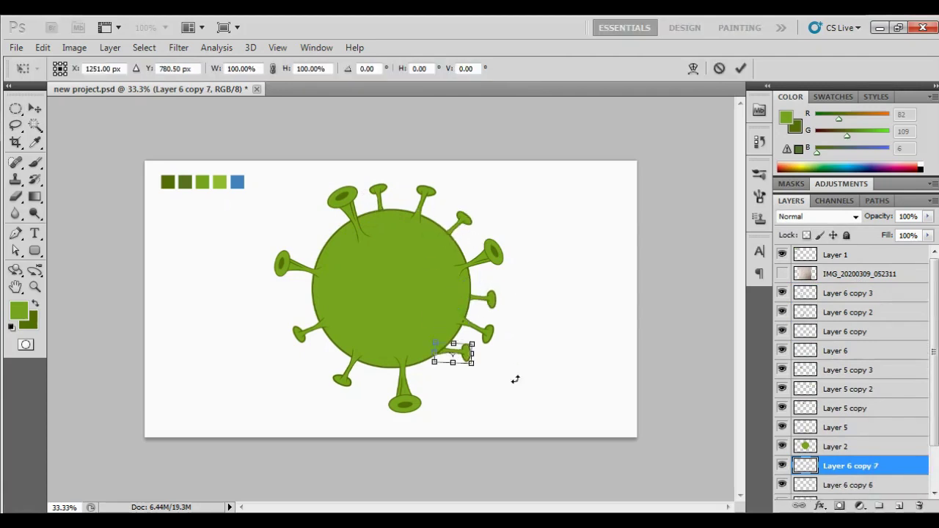
- Pick spike layers from the canvas, ending with only the last spike copy selected
key(v)
right_click(473, 325)
click(498, 333)
right_click(455, 371)
click(486, 388)
shift+click(836, 426)
click(837, 469)
- Duplicate the spike and place the new copy at the body's lower left
key(ctrl+j)
key(m)
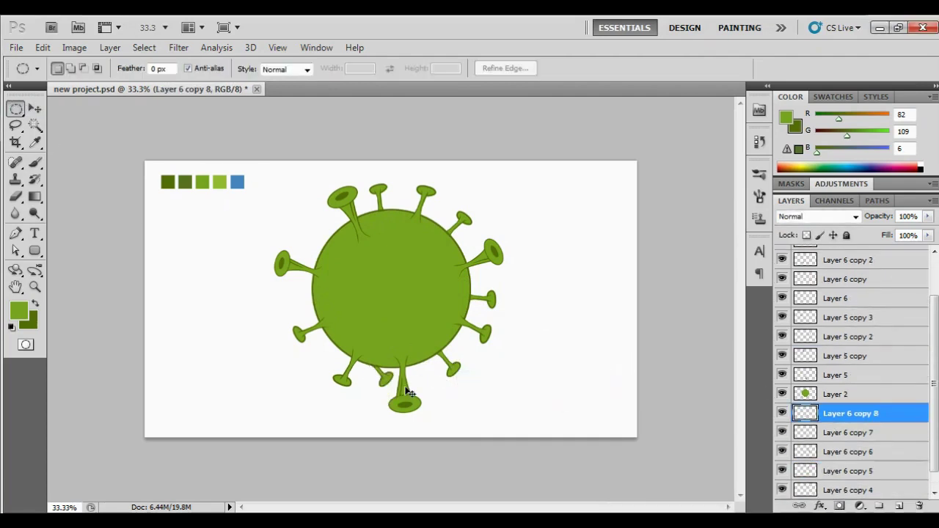
key(ctrl+t)
drag(327, 371, 317, 357)
key(Return)
right_click(372, 399)
key(v)
- Add two more rotated spike copies along the body's left side
key(ctrl+j)
key(m)
key(ctrl+shift+alt+t)
key(ctrl+t)
key(Return)
key(ctrl+shift+alt+t)
key(ctrl+t)
key(Return)
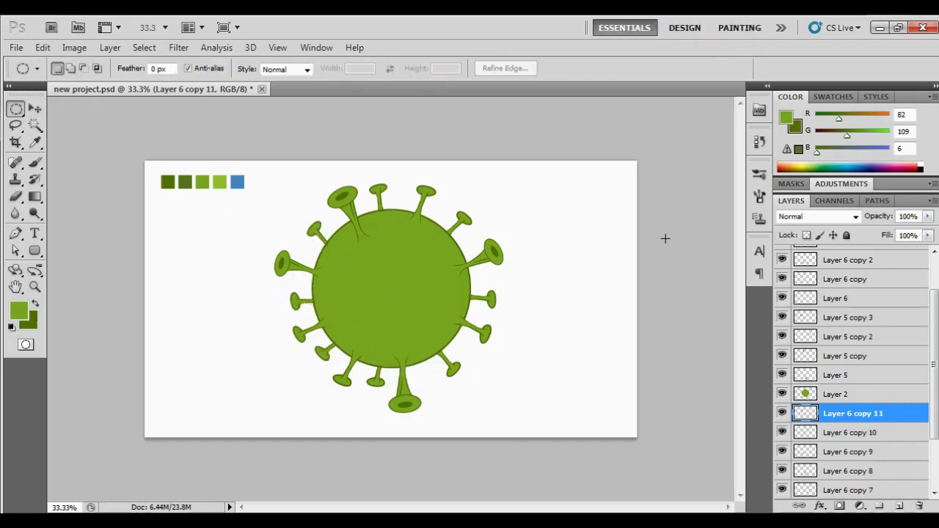
- Merge the spike layers into two layers with Ctrl+E
scroll(850, 366, up, 3)
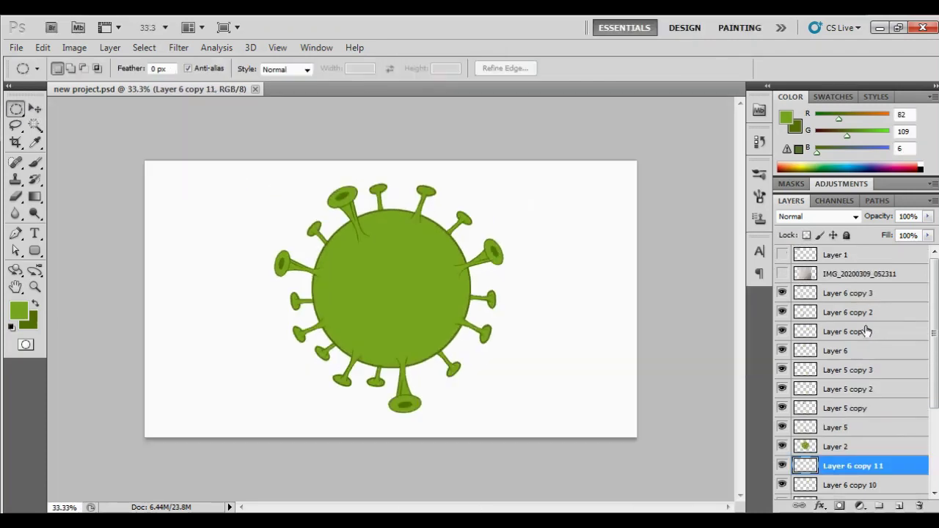
click(847, 293)
shift+click(836, 427)
key(ctrl+e)
click(851, 330)
shift+click(851, 465)
key(ctrl+e)
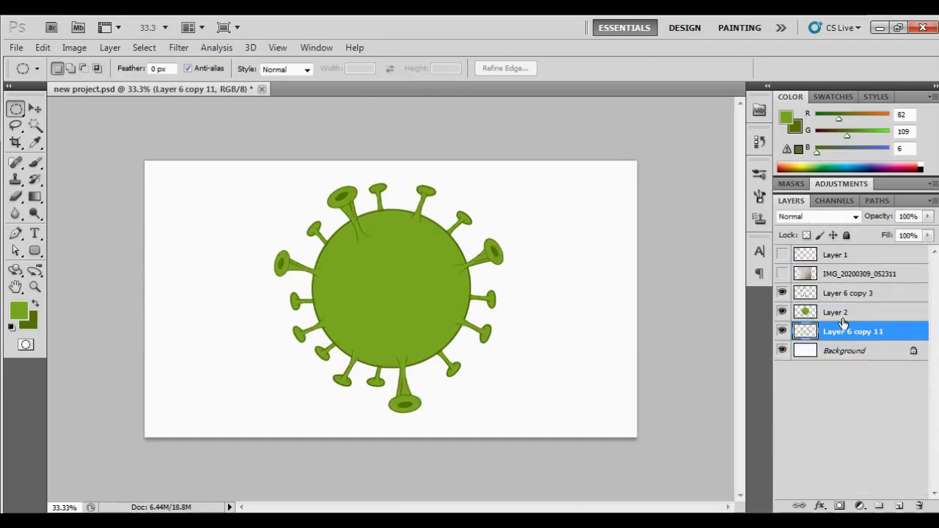
- Select Layer 2 and toggle the virus body's visibility to check it, leaving it visible
click(844, 314)
click(782, 312)
click(781, 312)
click(782, 312)
click(782, 312)
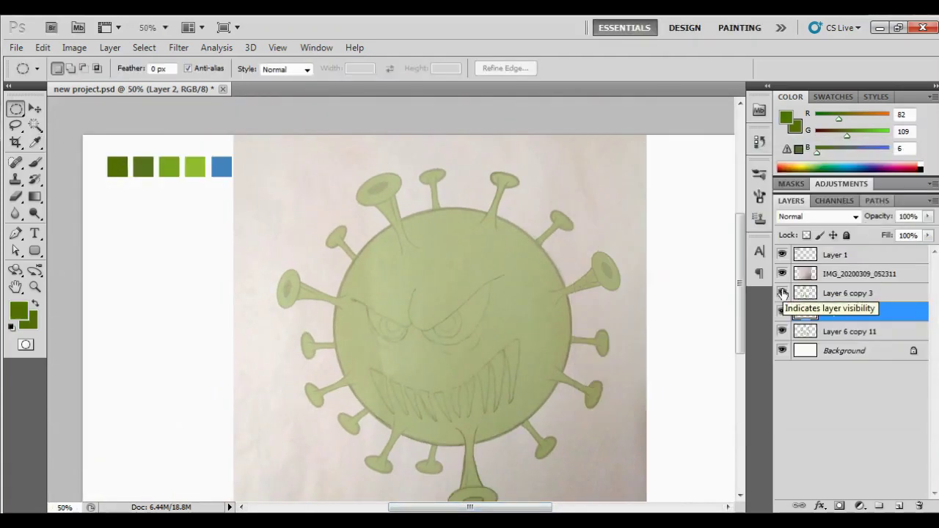
- Add a new layer for the face and zoom in on the sketch's brows with the Pen tool
key(ctrl+shift+alt+n)
key(ctrl+plus)
key(ctrl+plus)
key(p)
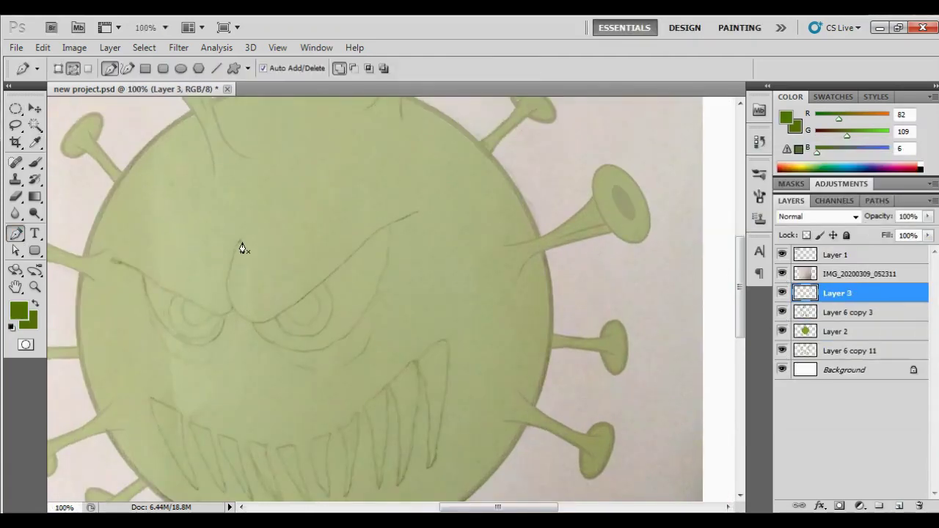
key(ctrl+plus)
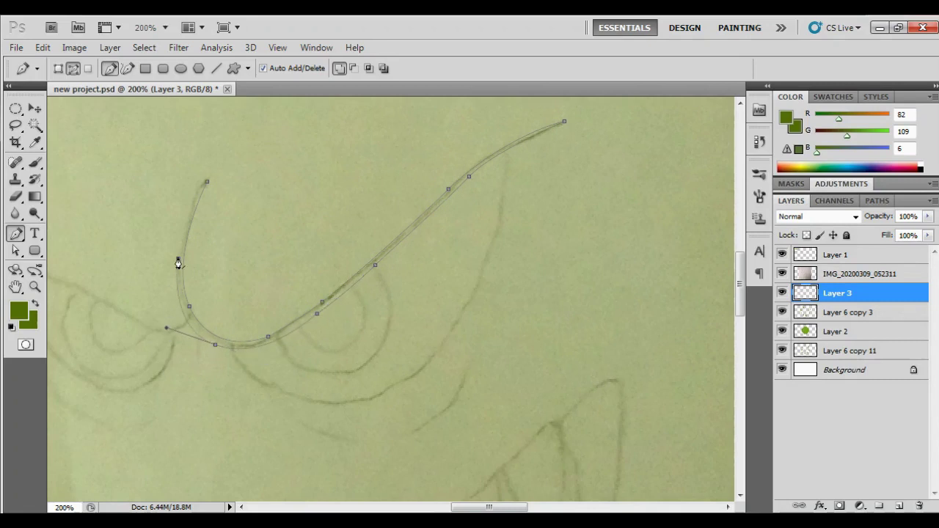
key(ctrl+Return)
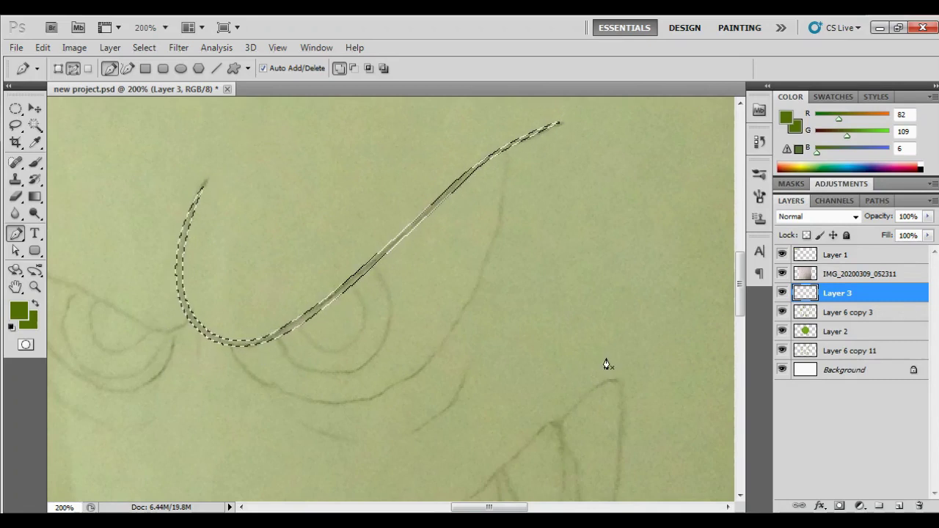
scroll(670, 369, left, 3)
scroll(367, 294, left, 1)
- Trace a pen path along the sketch's eye and brow line
click(83, 219)
click(164, 263)
click(195, 285)
click(225, 307)
click(265, 327)
click(291, 332)
key(ctrl+Return)
key(ctrl+d)
key(p)
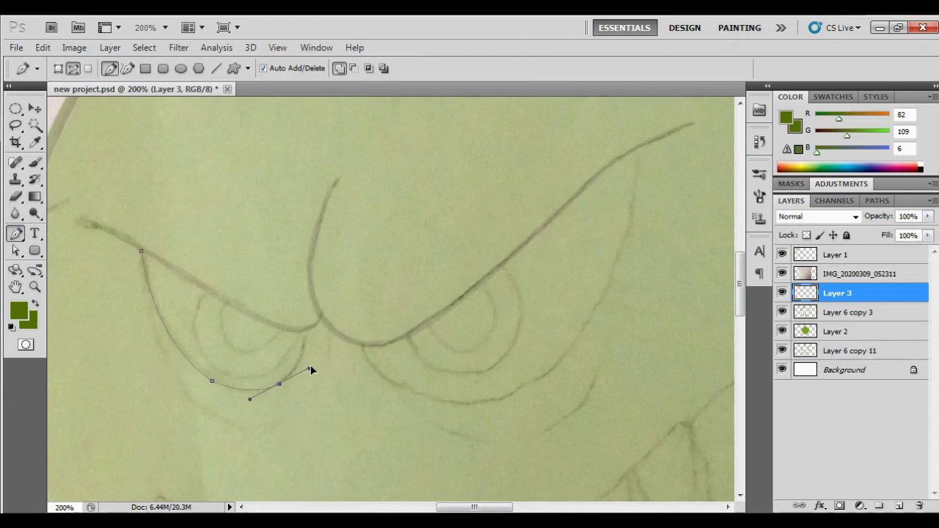
- Stroke the path with the brush as a dark line, then delete the path
right_click(295, 432)
click(325, 442)
key(Return)
key(p)
right_click(208, 302)
click(253, 328)
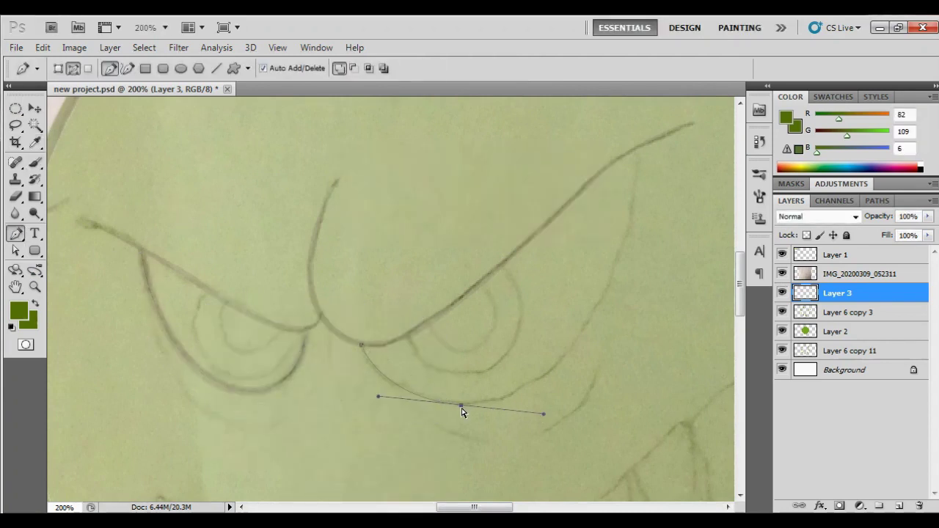
- Remove the traced path, clear the selection and check the eyes with the sketch hidden
key(Return)
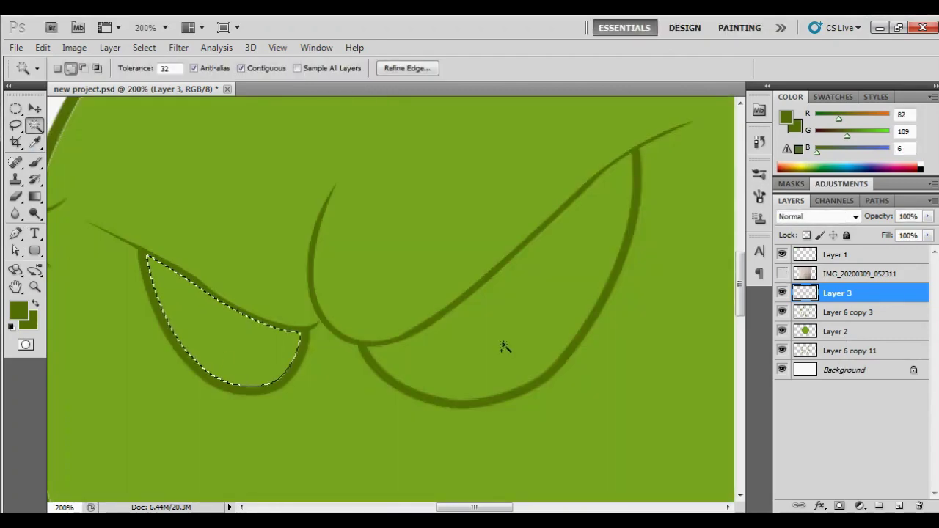
key(ctrl+d)
click(16, 109)
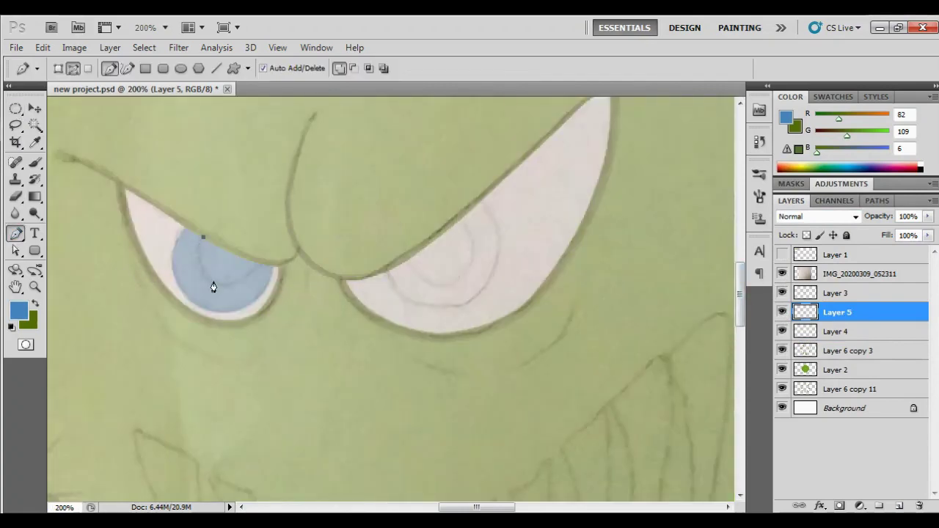
click(782, 274)
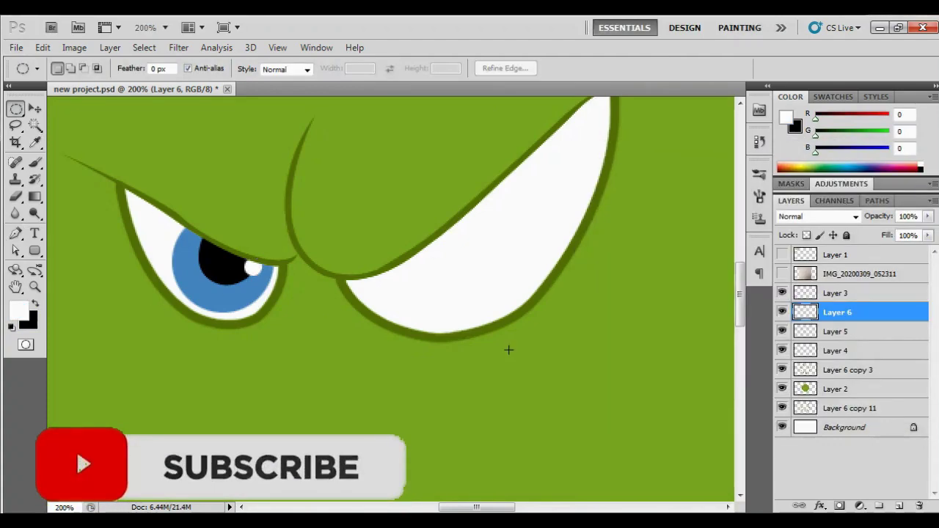
click(782, 274)
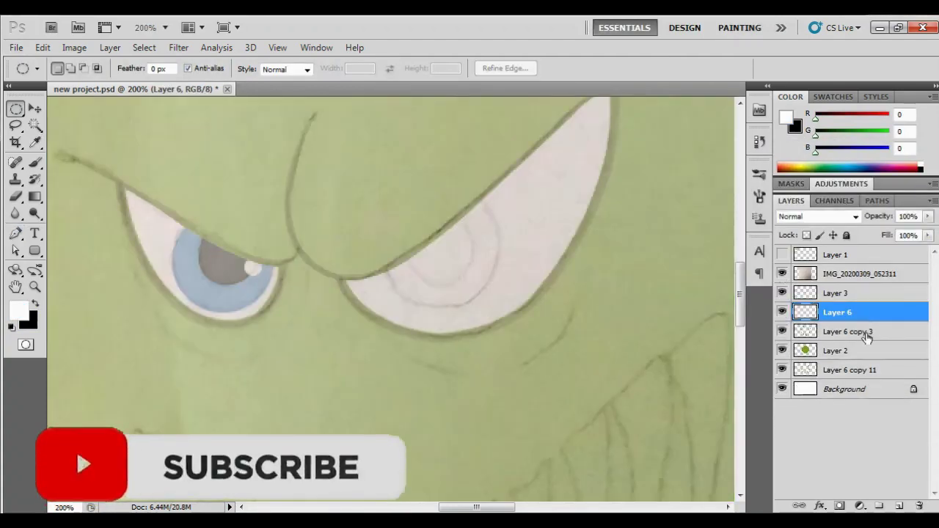
- Delete the extra Layer 5 and reset the iris layers' visibility
click(836, 332)
key(Delete)
click(836, 312)
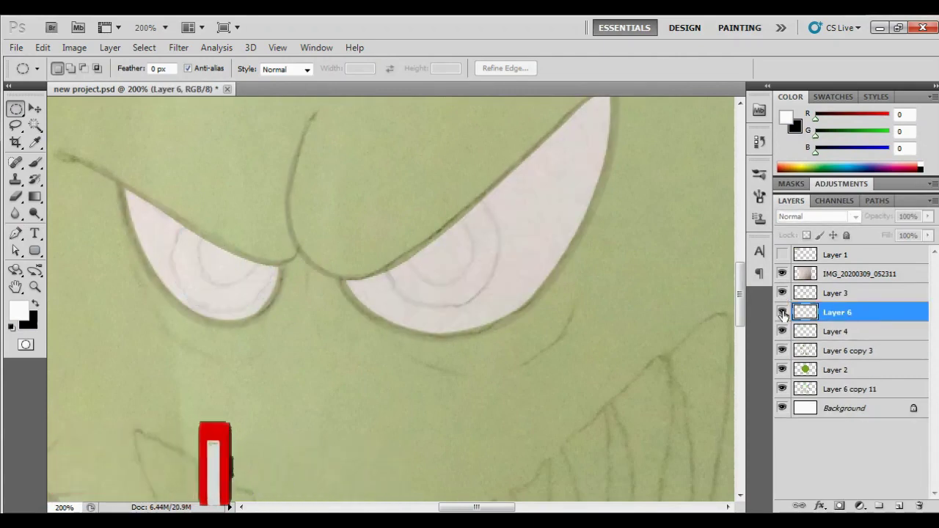
click(782, 331)
click(782, 331)
- Fill an elliptical circle with blue for the right iris
ctrl+click(899, 506)
drag(381, 192, 498, 308)
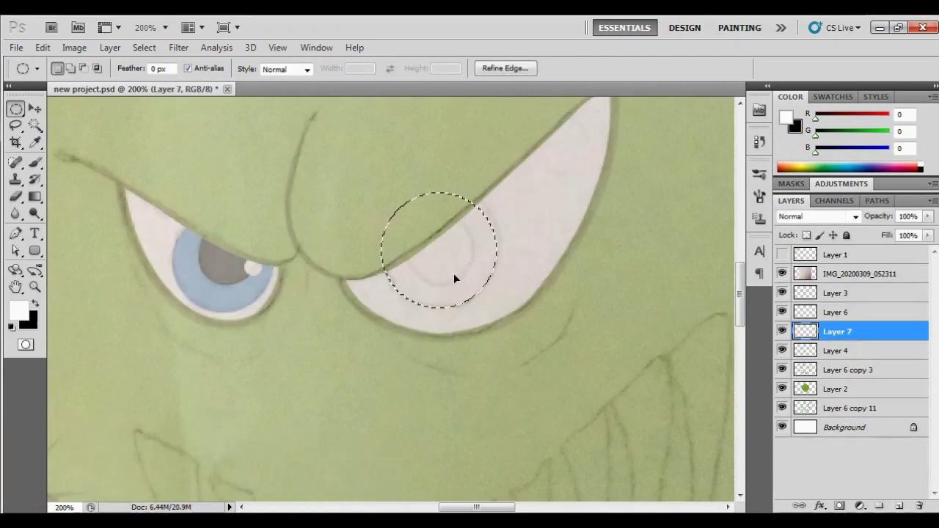
click(18, 310)
click(921, 178)
key(alt+BackSpace)
key(ctrl+d)
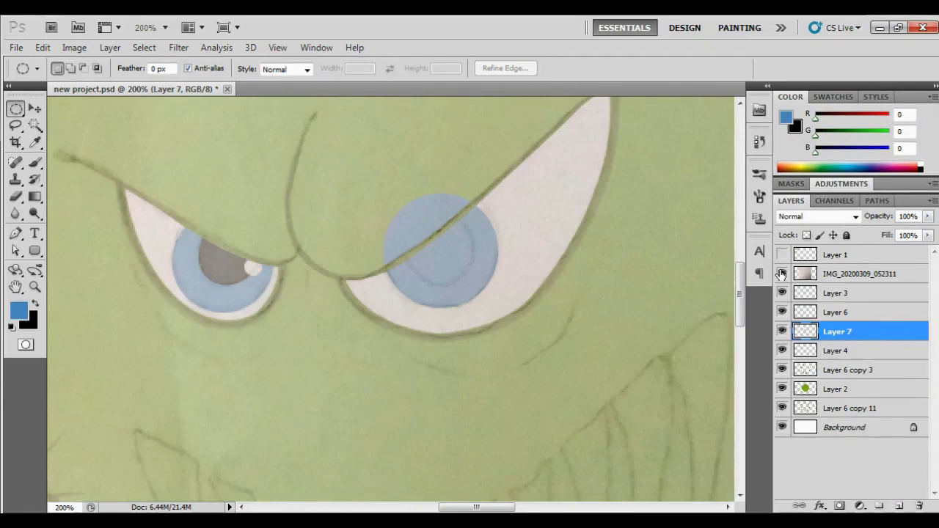
- Select the right iris layer Layer 7 and draw a pupil path with the sketch hidden
click(781, 274)
click(836, 351)
click(836, 293)
click(836, 312)
click(836, 331)
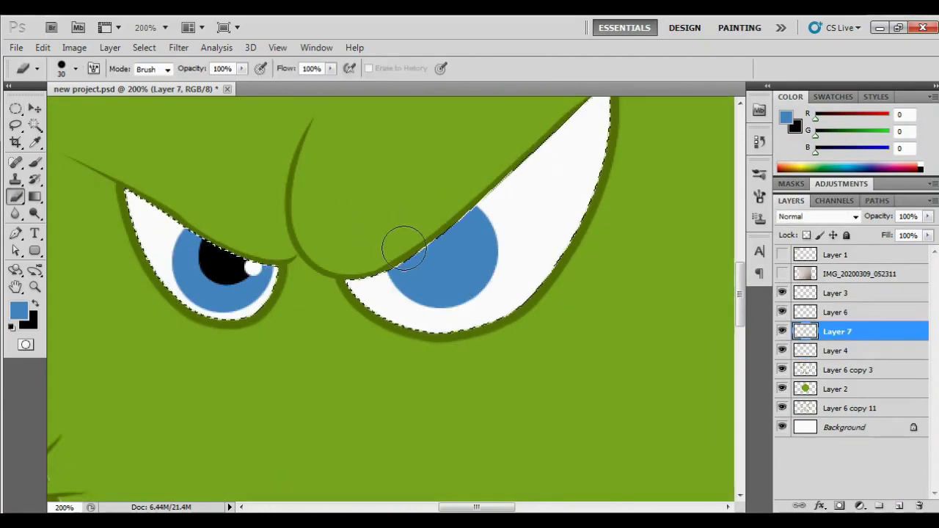
click(782, 274)
click(14, 233)
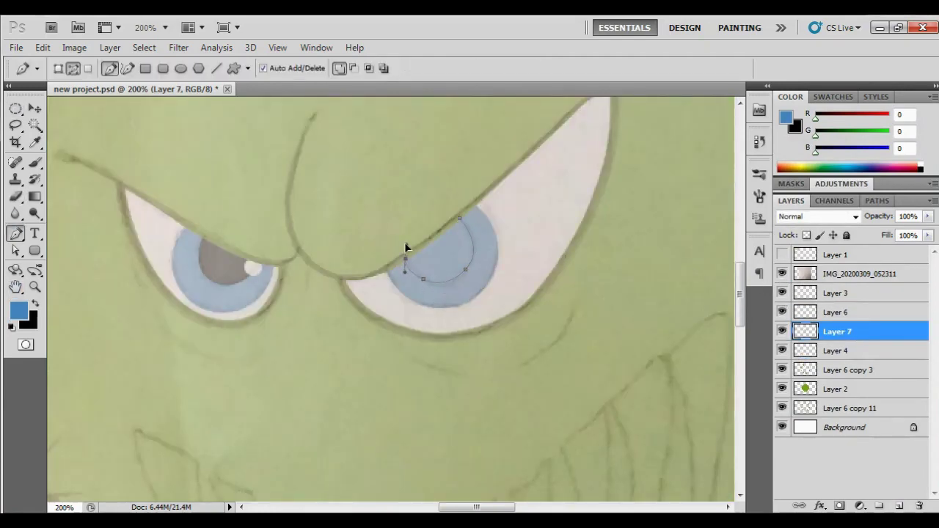
click(782, 273)
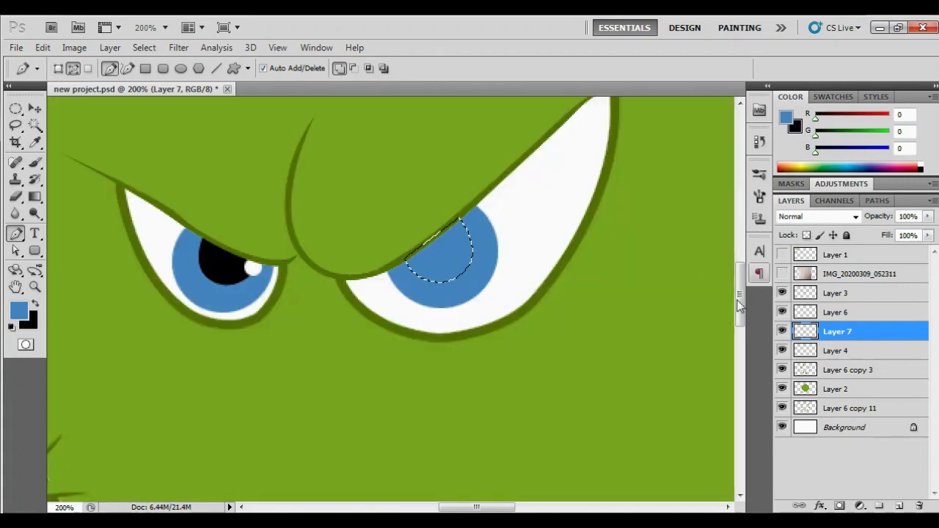
- Fill the right pupil black and add a small white highlight
key(ctrl+BackSpace)
key(ctrl+d)
key(m)
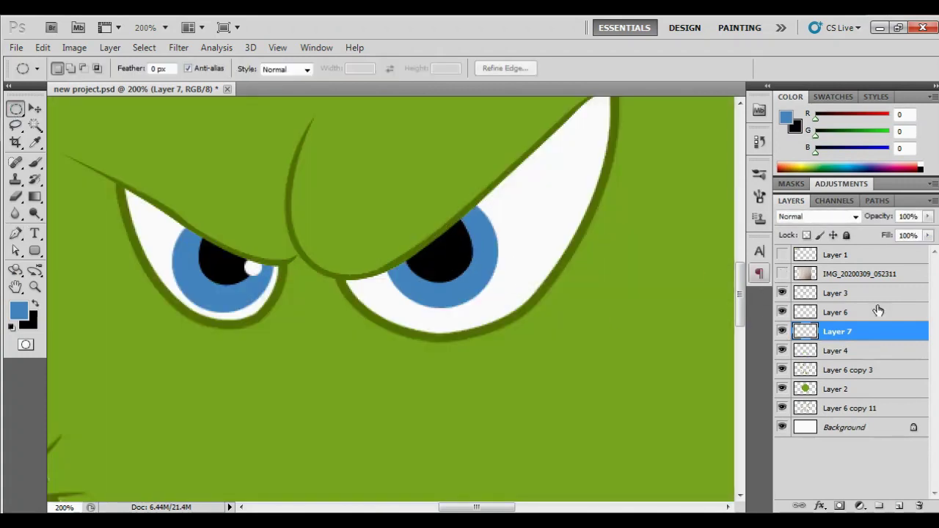
drag(459, 226, 474, 241)
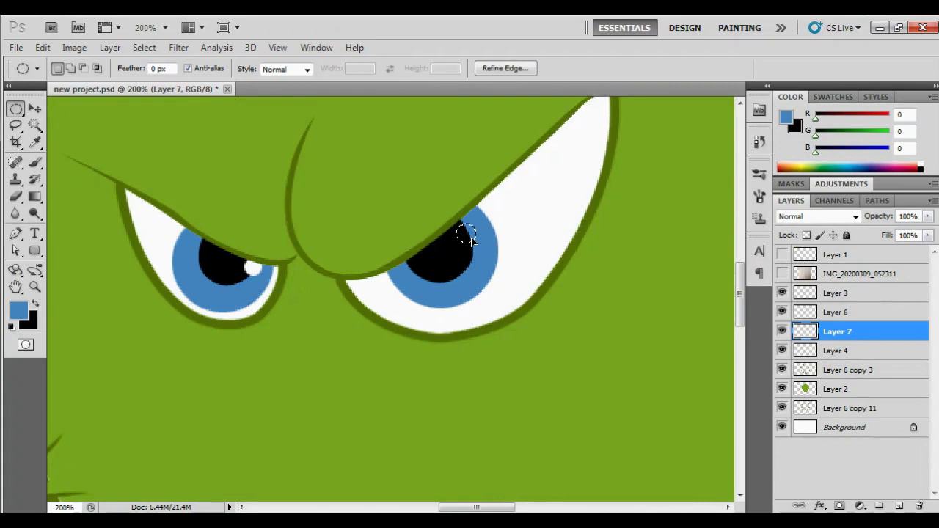
key(alt+BackSpace)
key(ctrl+d)
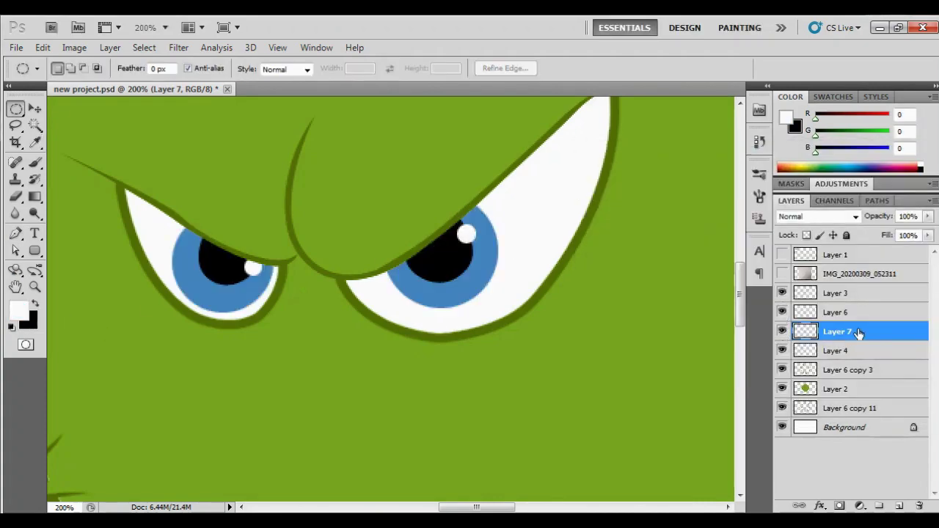
- Zoom out and merge the eye layer into Layer 6
key(ctrl+minus)
key(ctrl+minus)
shift+click(836, 312)
key(ctrl+e)
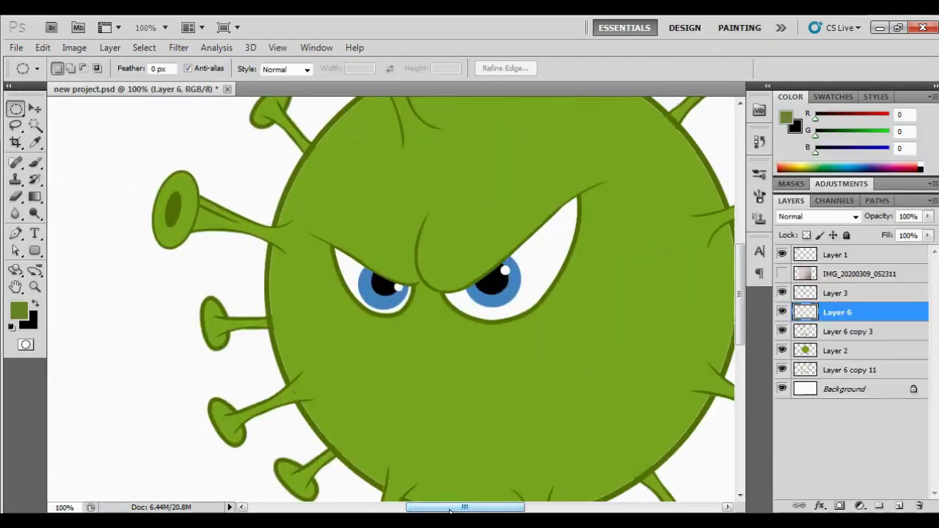
- Zoom in on the face and pick Layer 6 copy 3 from the canvas for brush shading
drag(449, 510, 454, 509)
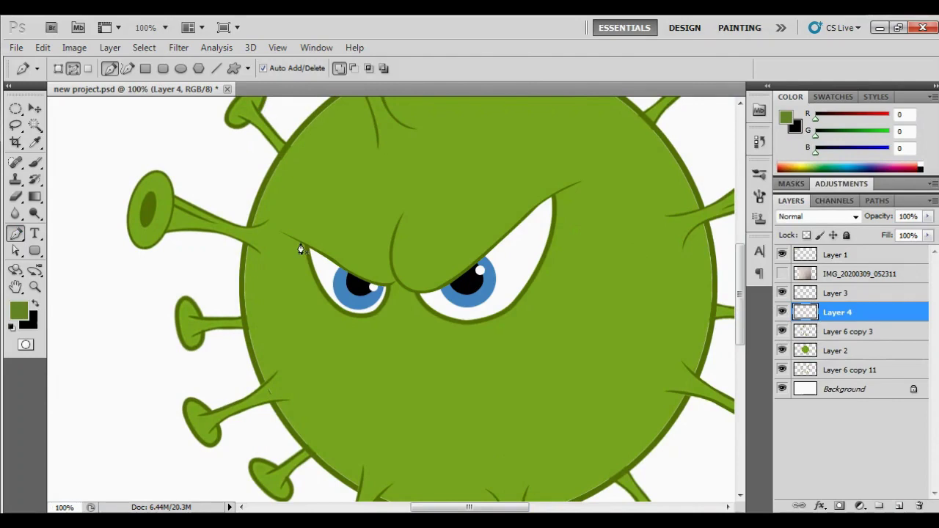
key(ctrl+plus)
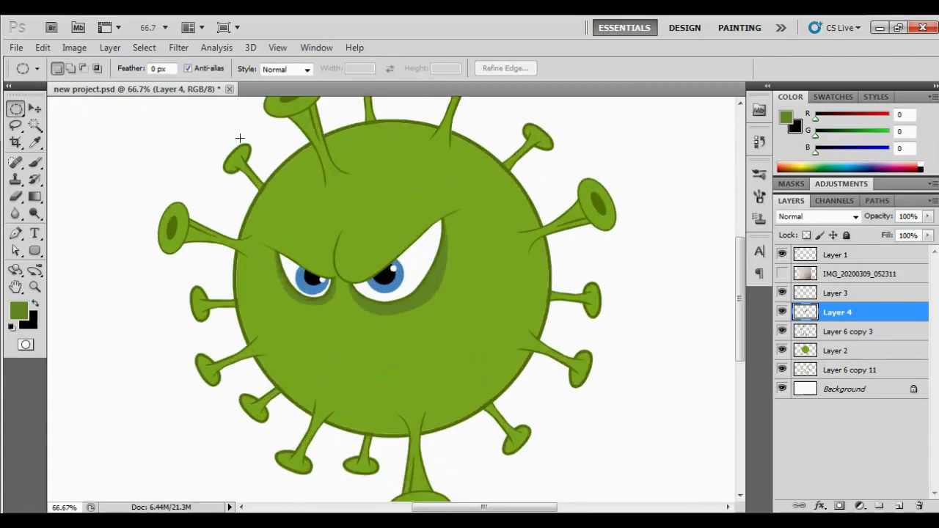
key(ctrl+plus)
key(p)
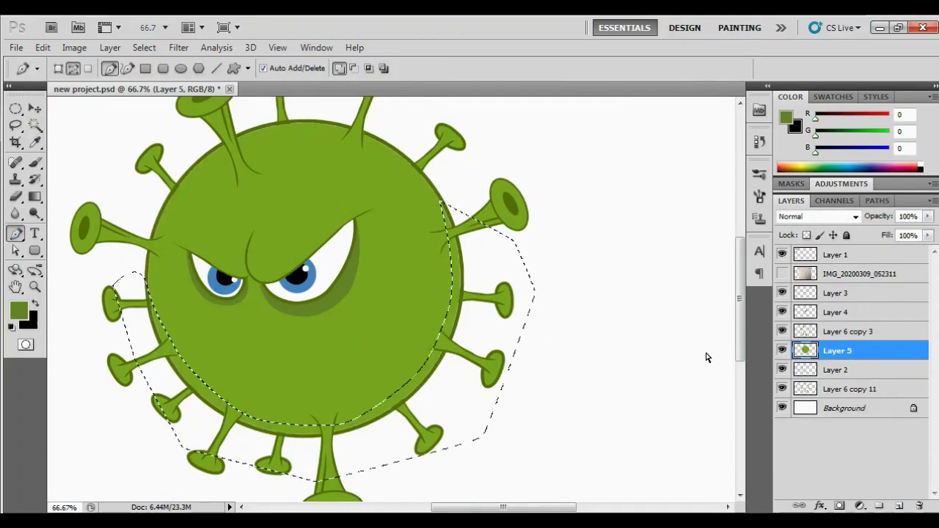
key(v)
right_click(518, 301)
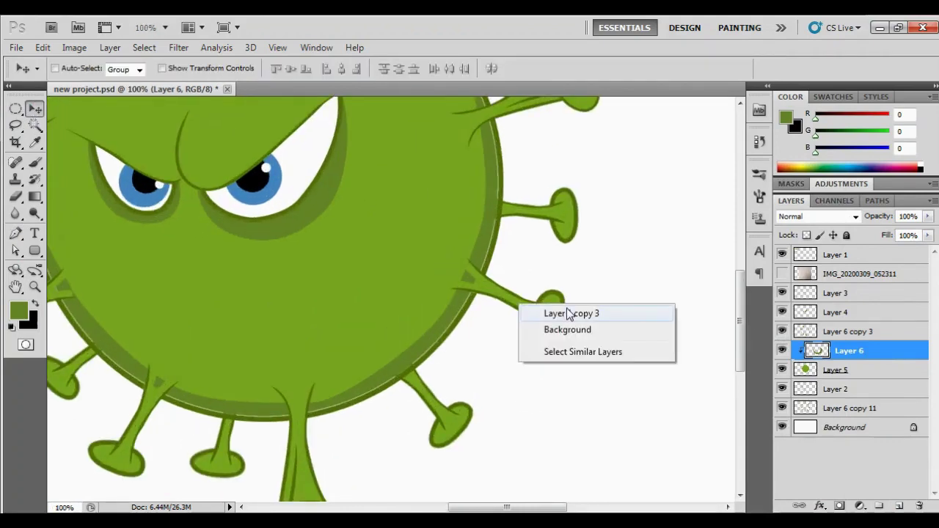
click(566, 310)
key(b)
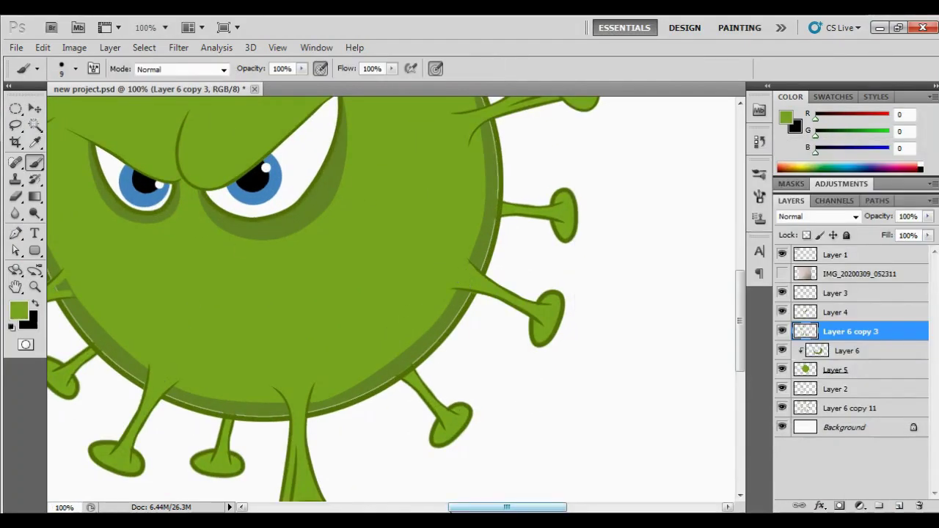
- Zoom out to the whole canvas, hide Layer 1 and show the pencil sketch
scroll(355, 384, up, 4)
scroll(355, 384, left, 4)
scroll(434, 238, up, 1)
key(ctrl+minus)
key(ctrl+minus)
key(ctrl+minus)
click(782, 255)
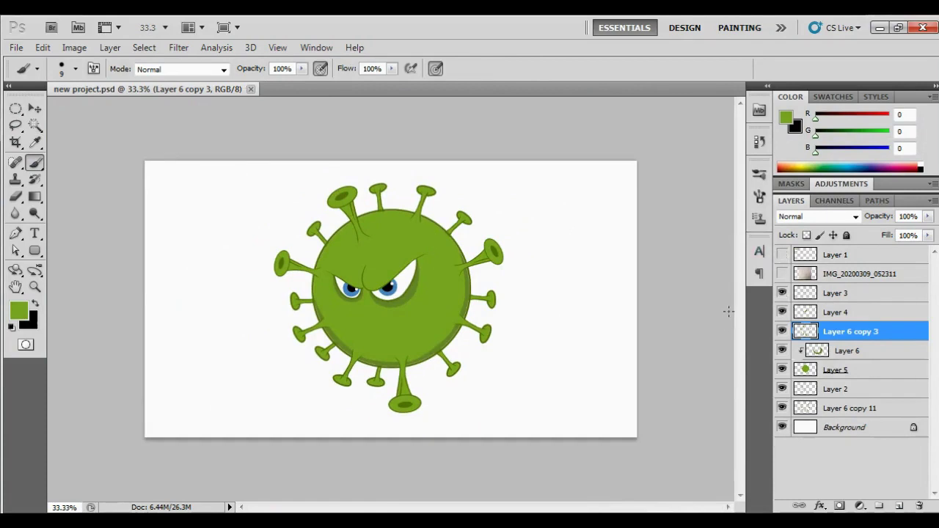
click(850, 350)
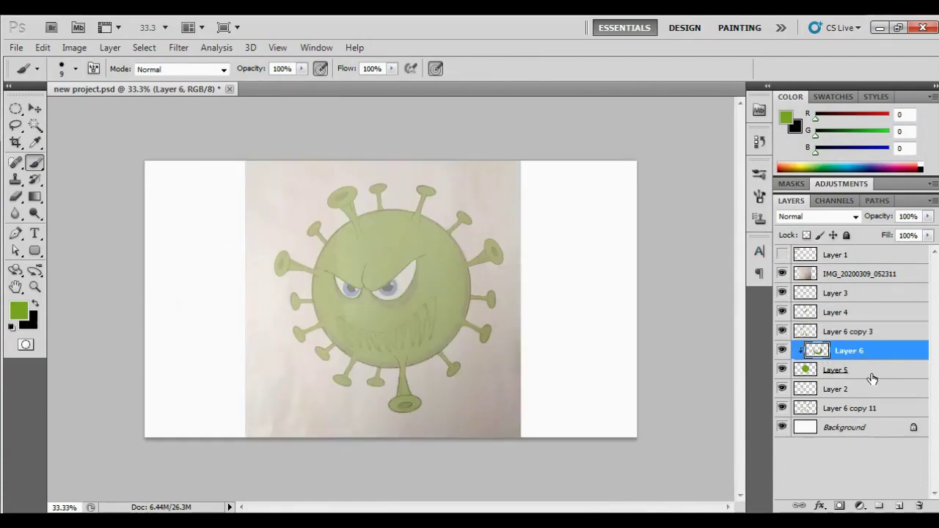
- Zoom in on the face and add a new teeth layer above Layer 6, with white as fill colour
key(ctrl+plus)
key(ctrl+plus)
key(ctrl+plus)
key(i)
click(785, 117)
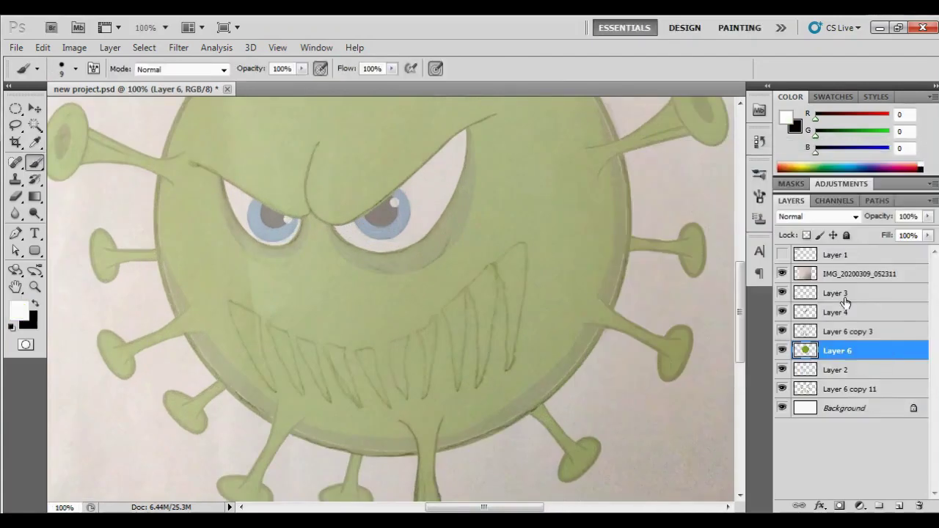
key(p)
key(ctrl+shift+alt+n)
key(ctrl+plus)
- Trace the first two teeth along the sketch with the Pen tool and fill them white
click(185, 257)
drag(244, 291, 257, 298)
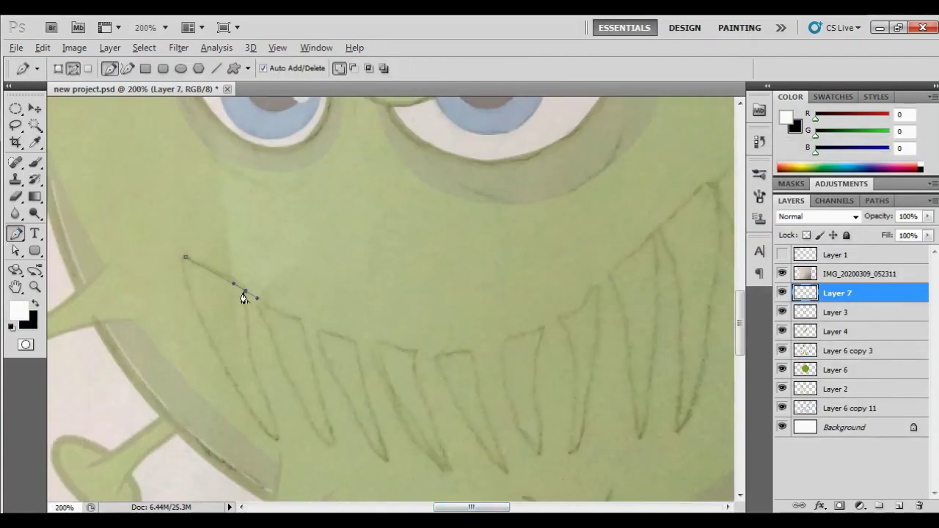
click(186, 260)
key(ctrl+Return)
key(alt+BackSpace)
click(260, 303)
click(303, 321)
drag(334, 447, 345, 473)
click(259, 303)
key(ctrl+Return)
key(alt+BackSpace)
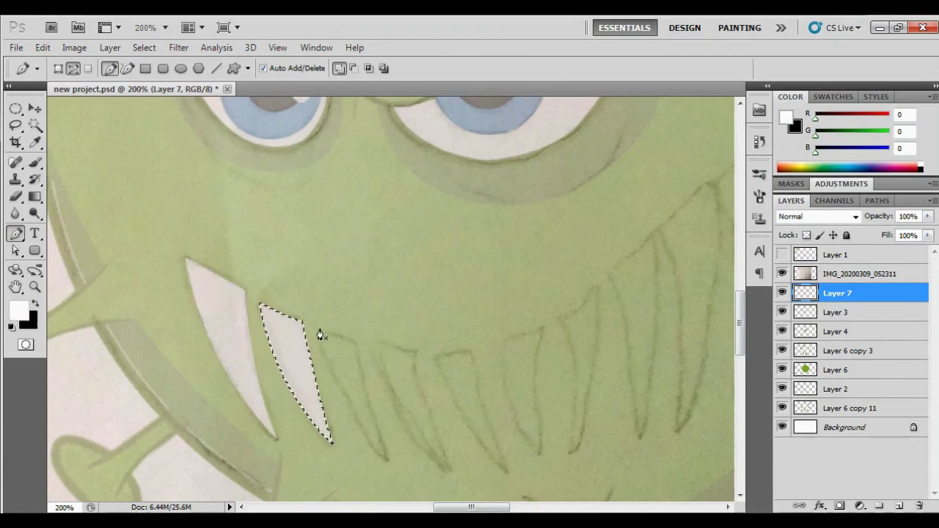
- Convert the third and fourth tooth outlines to selections and fill them white
key(ctrl+Return)
key(alt+BackSpace)
scroll(396, 367, down, 1)
click(372, 323)
key(ctrl+Return)
key(alt+BackSpace)
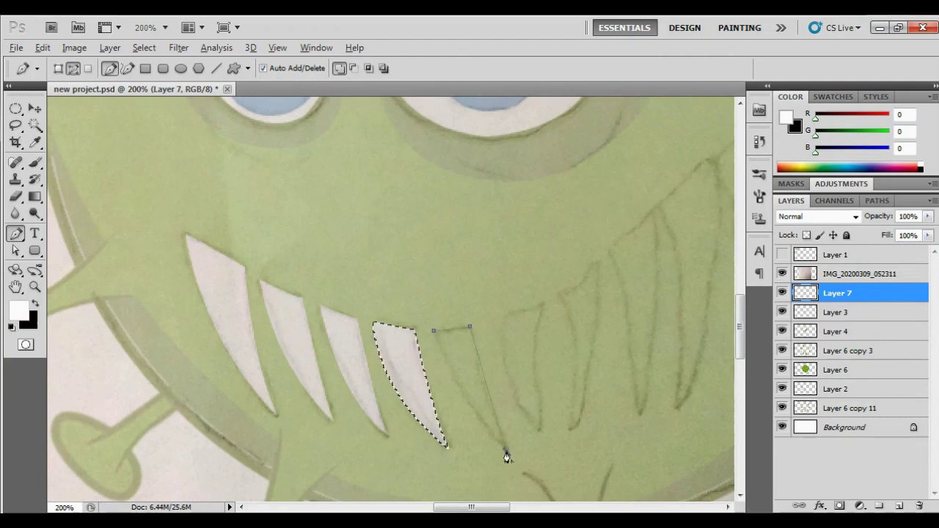
scroll(685, 392, right, 5)
- Outline the fifth pointed tooth corner by corner and fill it white
click(300, 318)
click(346, 303)
scroll(345, 422, down, 1)
click(339, 396)
click(300, 282)
key(ctrl+Return)
key(alt+BackSpace)
click(357, 257)
- Outline the sixth, seventh and eighth teeth and fill each with white
click(394, 226)
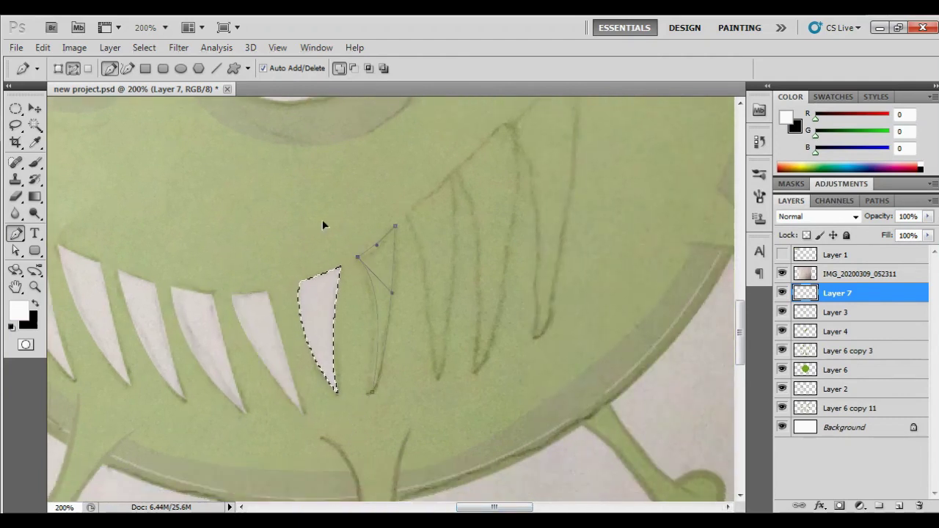
click(357, 257)
key(ctrl+Return)
key(alt+BackSpace)
click(407, 216)
click(435, 381)
click(407, 216)
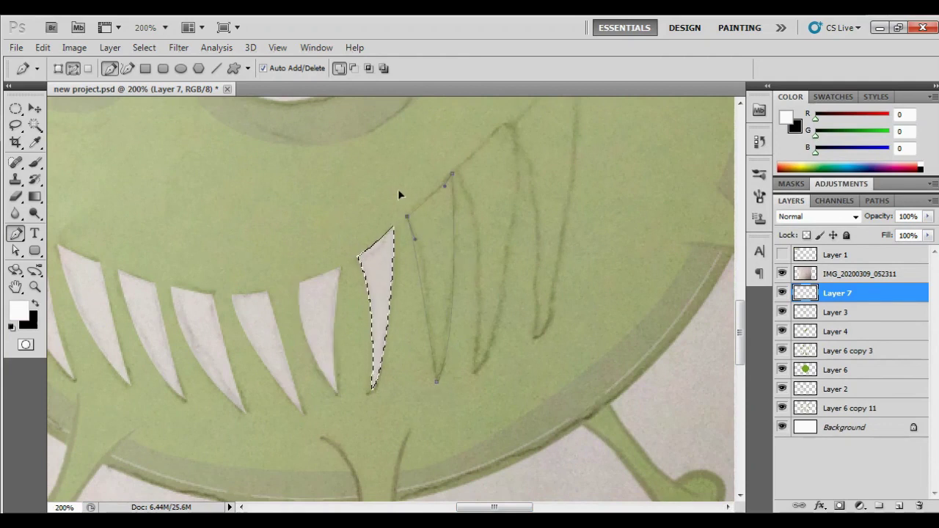
key(ctrl+Return)
key(alt+BackSpace)
click(475, 370)
key(ctrl+Return)
key(alt+BackSpace)
- Trace the upper-lip mouth path curving across the tops of the teeth to the right end
scroll(440, 220, up, 2)
click(514, 184)
drag(569, 141, 599, 139)
drag(571, 241, 567, 264)
drag(544, 384, 523, 408)
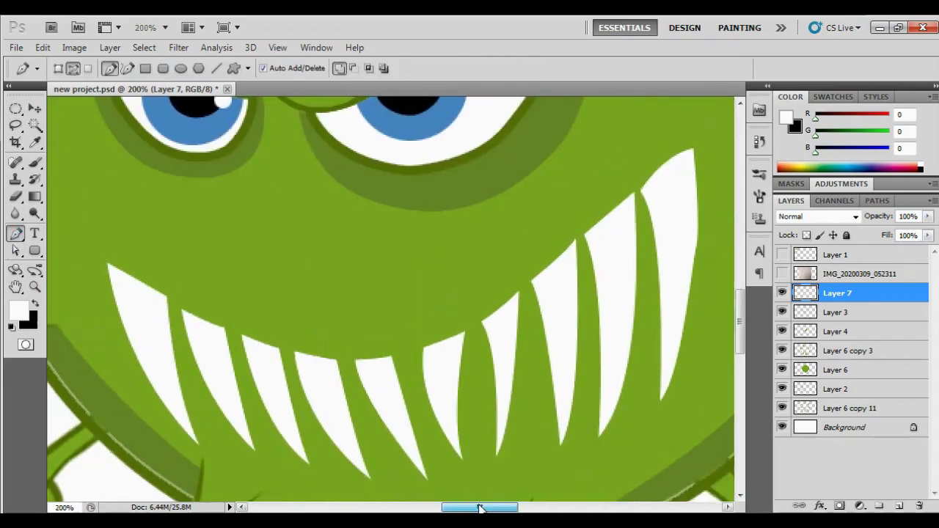
drag(414, 367, 479, 383)
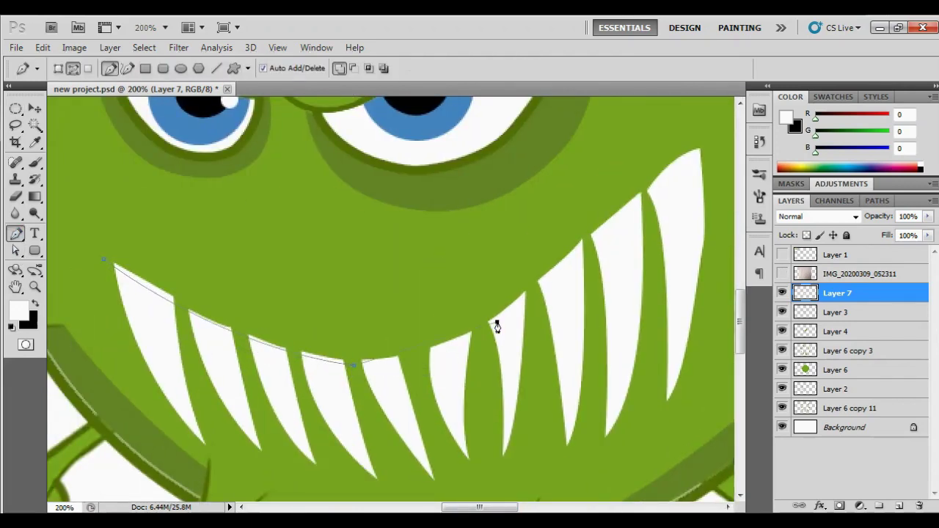
drag(497, 323, 565, 277)
scroll(586, 264, up, 1)
drag(625, 236, 656, 212)
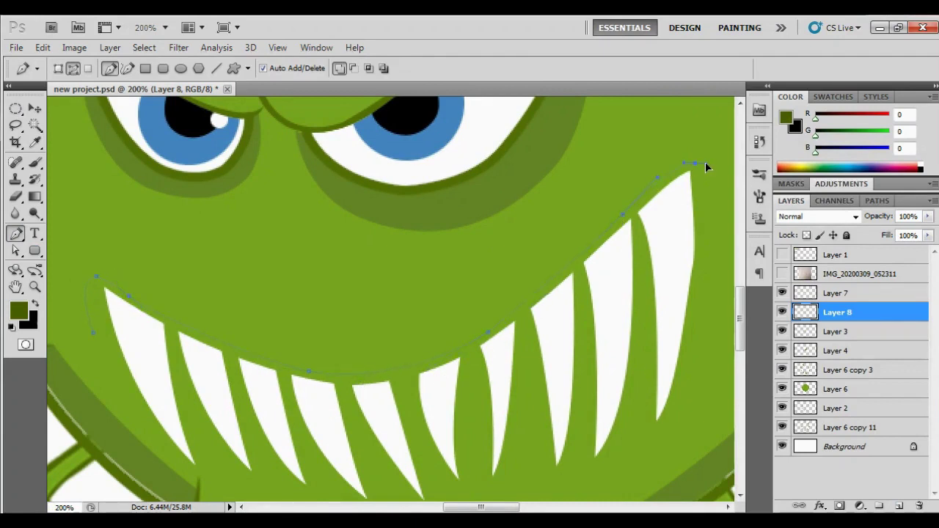
- Curve the mouth path back beneath the lower teeth, then review the finished dark green grin
scroll(712, 231, down, 1)
drag(580, 380, 488, 426)
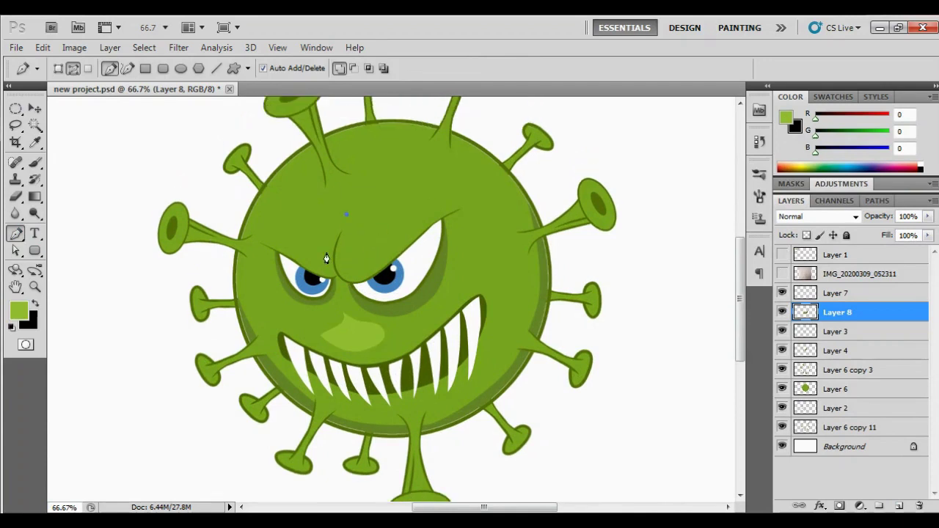
scroll(382, 198, up, 1)
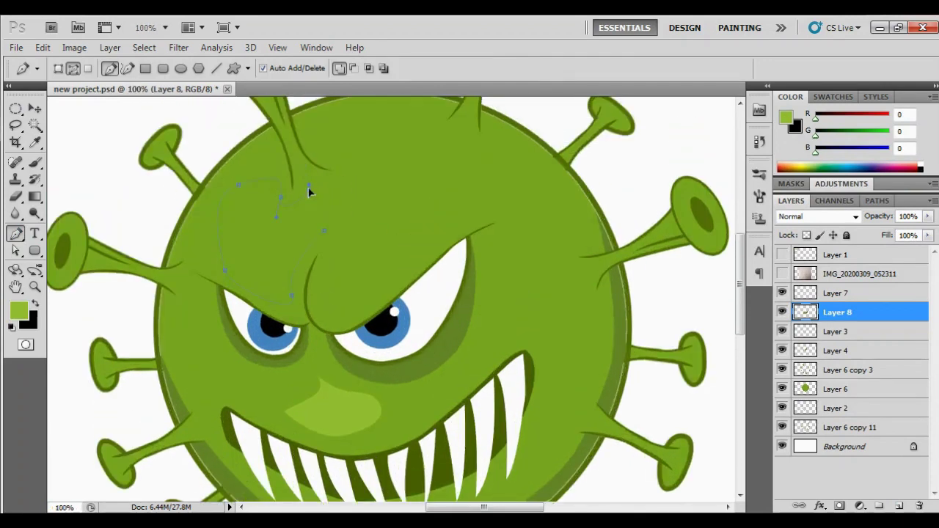
scroll(360, 180, up, 1)
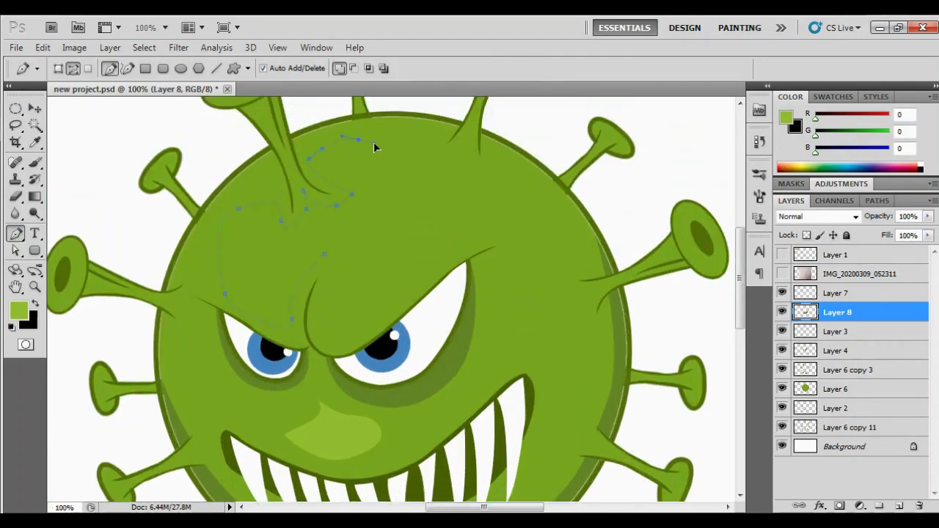